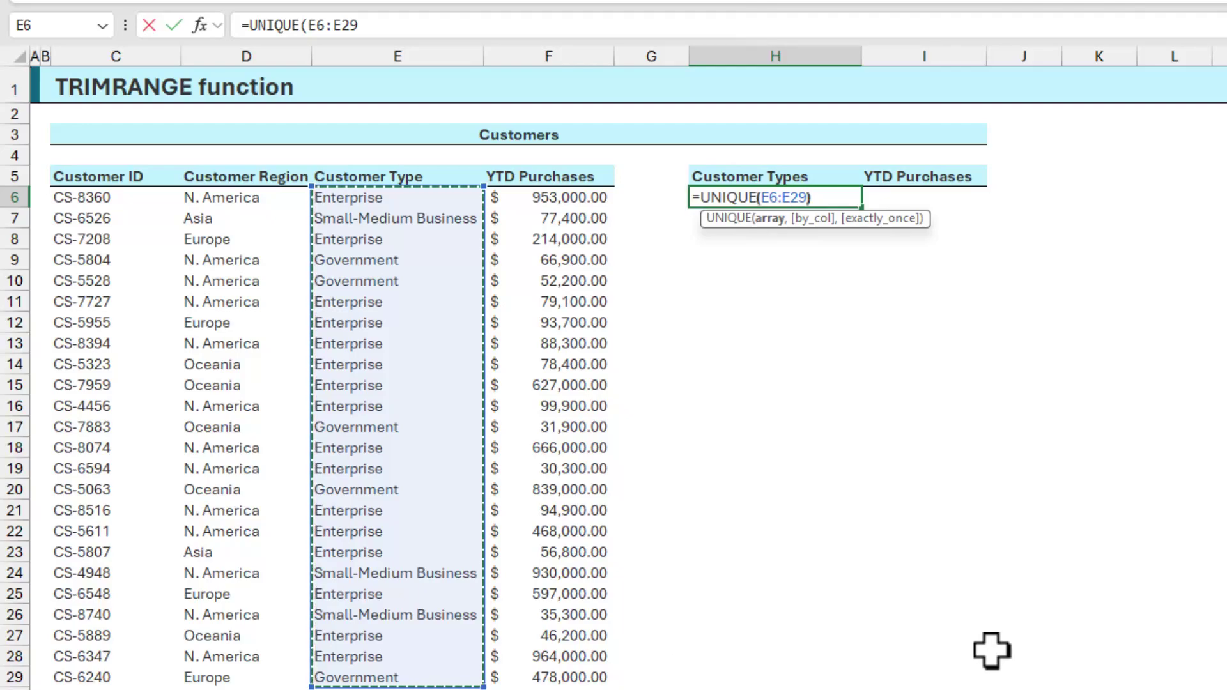
# Complete the formula =UNIQUE(E6:E29) in cell H6 to list the distinct customer types
pyautogui.write(')')
pyautogui.press('Return')
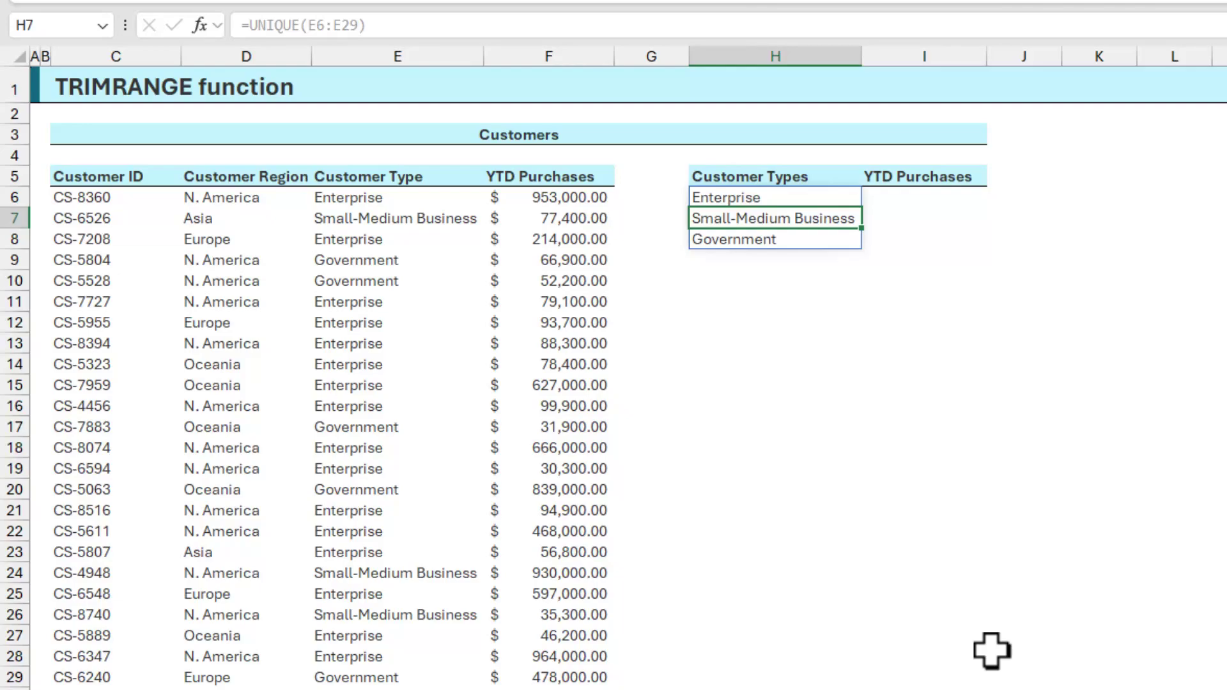
pyautogui.click(767, 198)
pyautogui.doubleClick(769, 197)
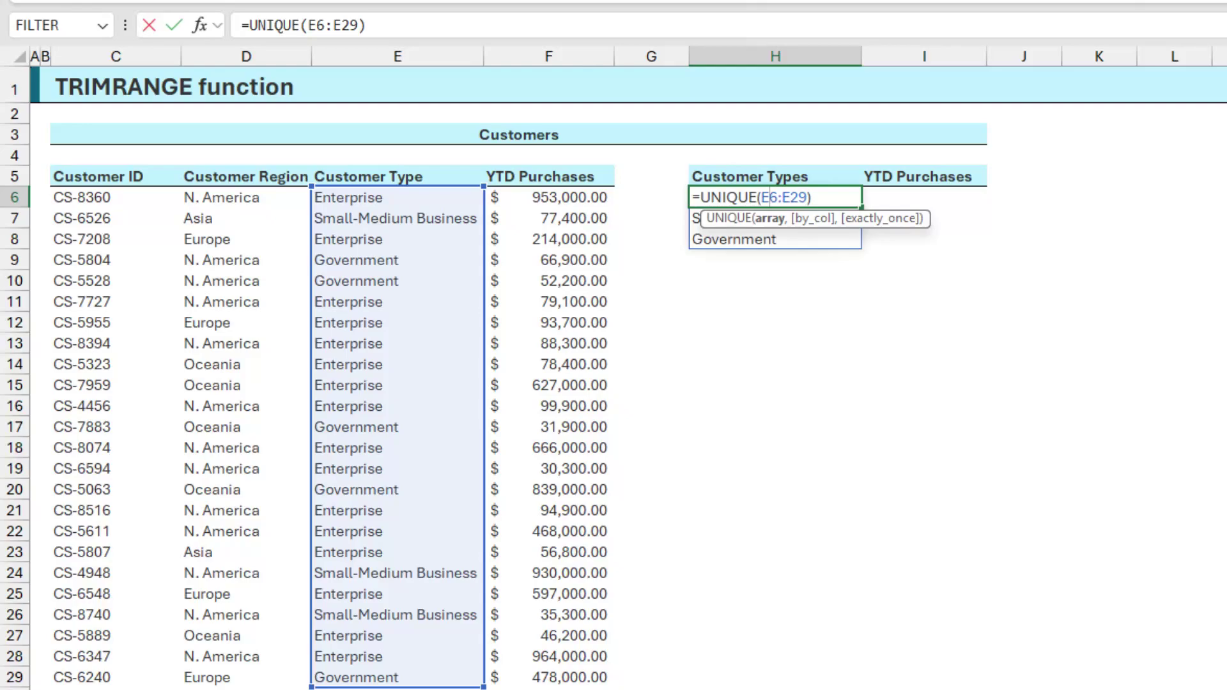
pyautogui.moveTo(809, 197); pyautogui.dragTo(770, 197)
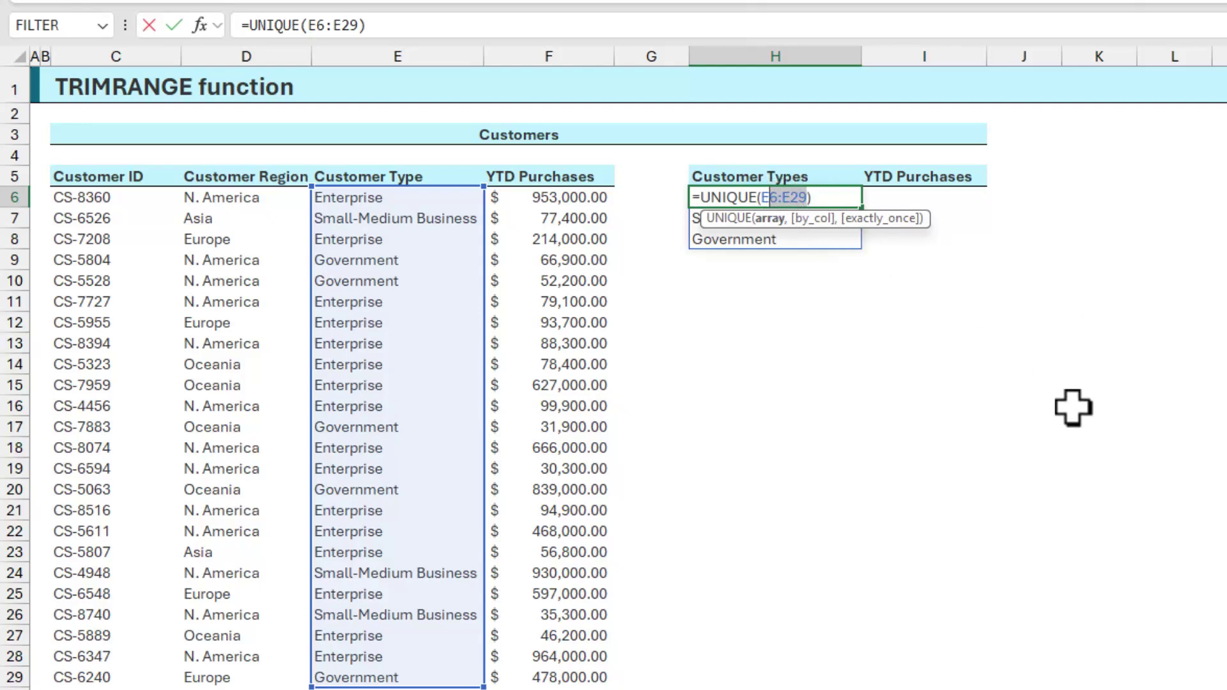
pyautogui.press('BackSpace')
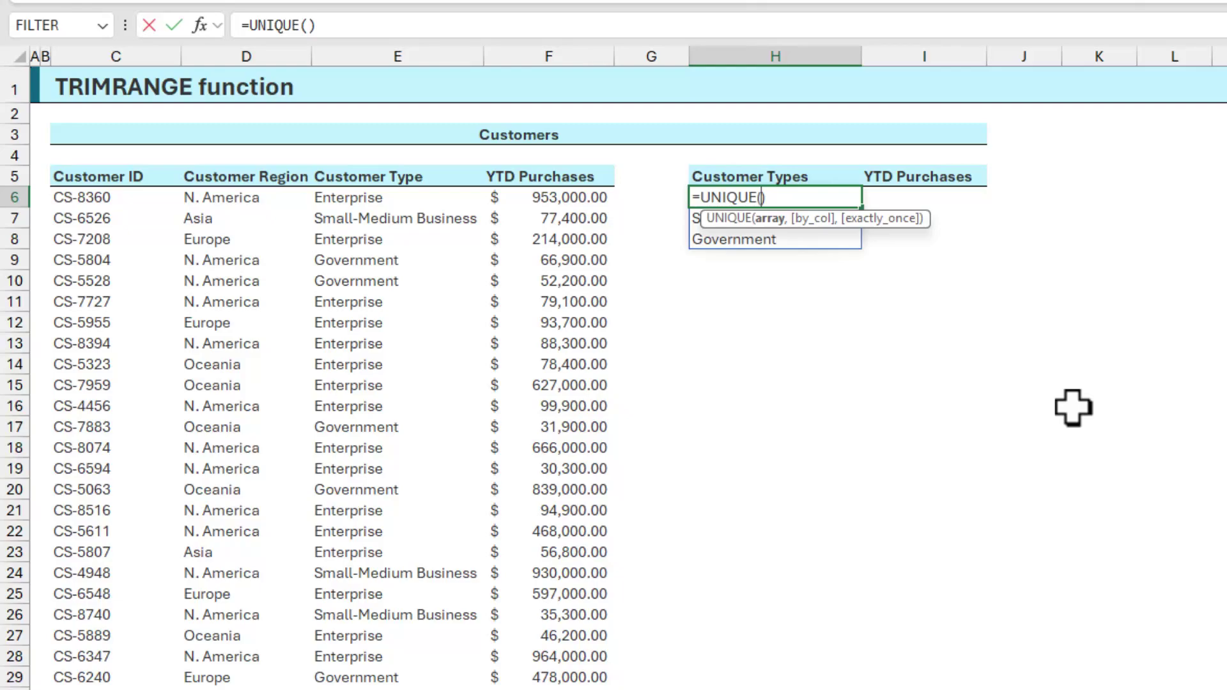
pyautogui.press('Escape')
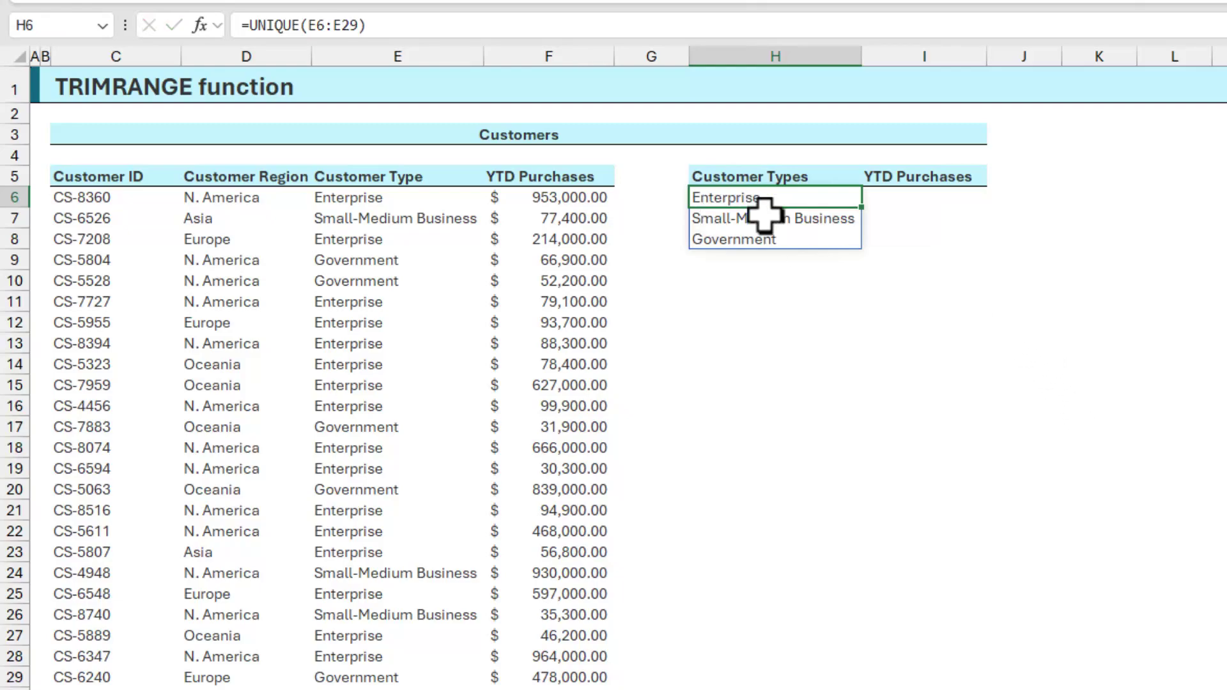
# Clear H6:H9 and enter =UNIQUE(E6:E50) in H6 so the Customer Types range extends past the current data
pyautogui.moveTo(783, 197); pyautogui.dragTo(813, 261)
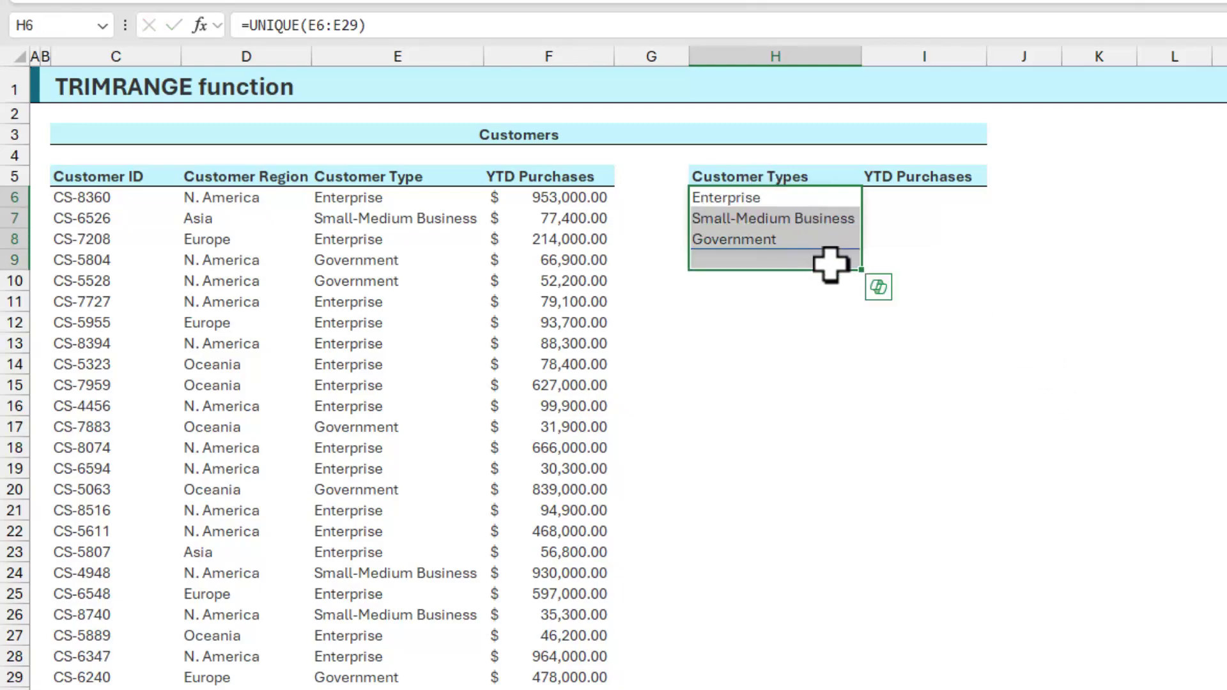
pyautogui.press('Delete')
pyautogui.click(772, 200)
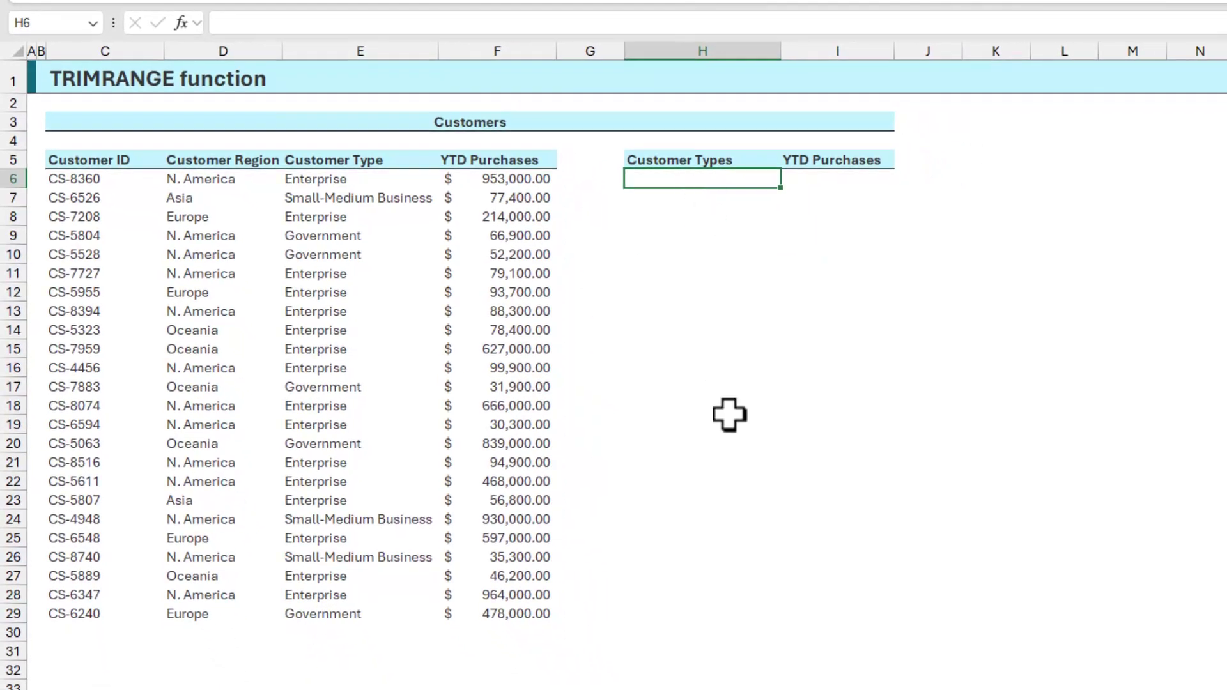
pyautogui.write('=uniq')
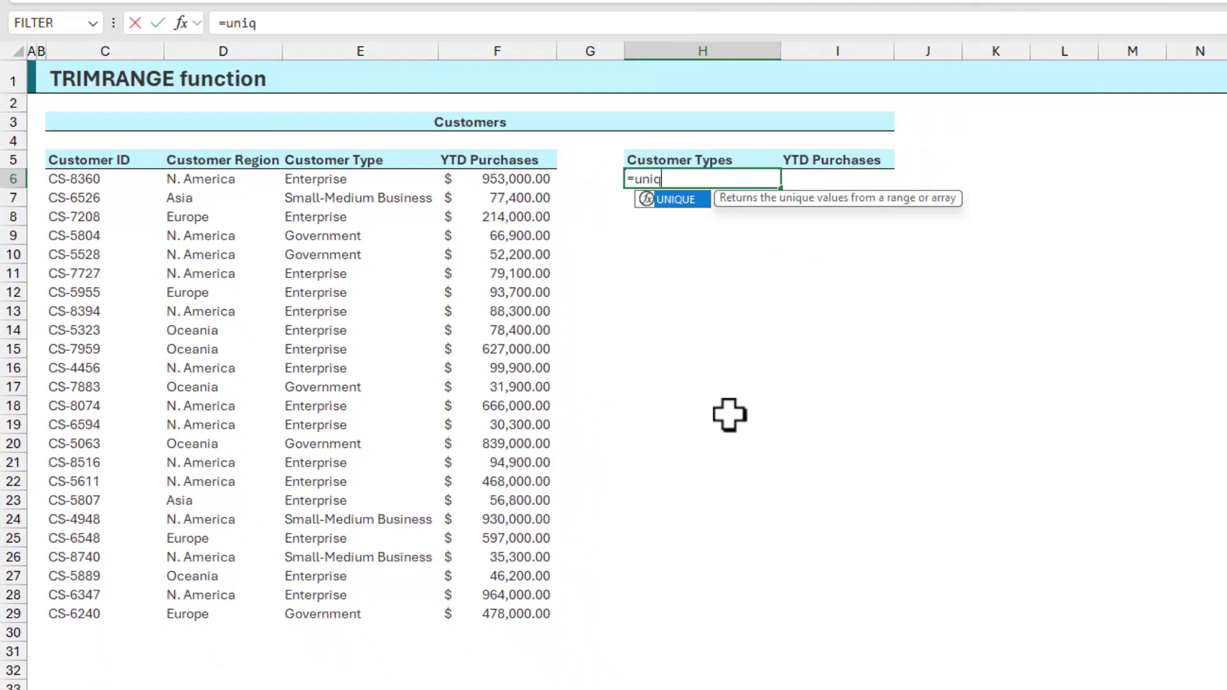
pyautogui.press('Tab')
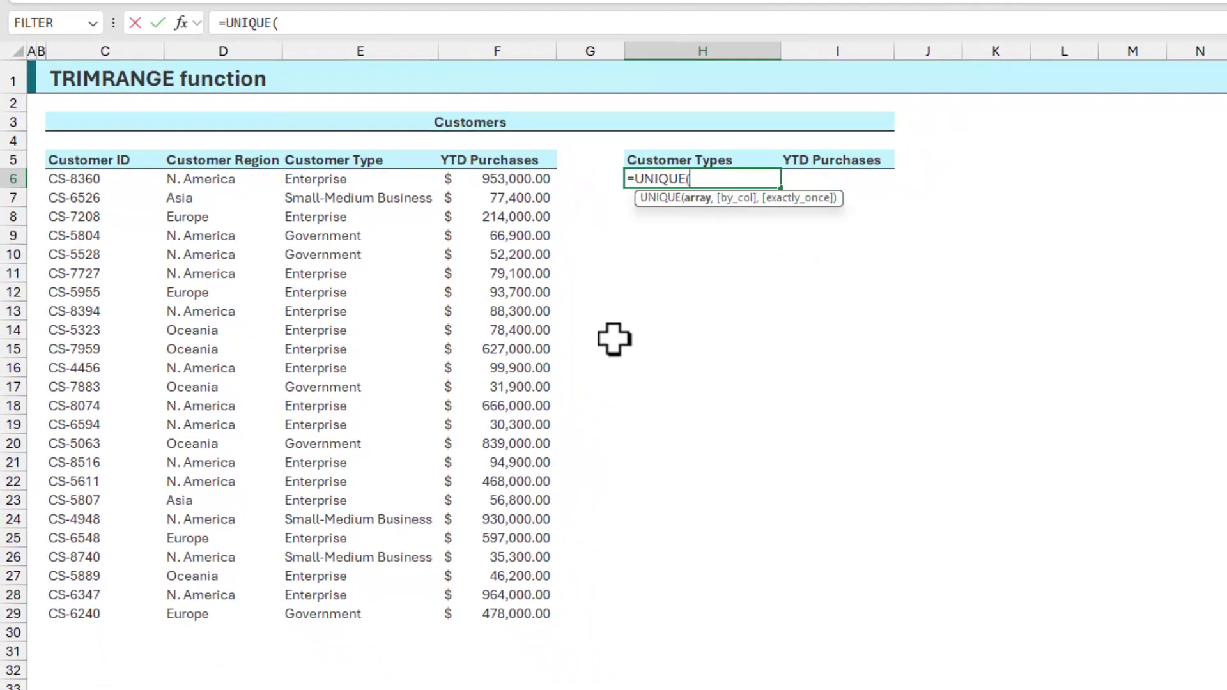
pyautogui.click(320, 183)
pyautogui.moveTo(319, 183); pyautogui.dragTo(371, 689)
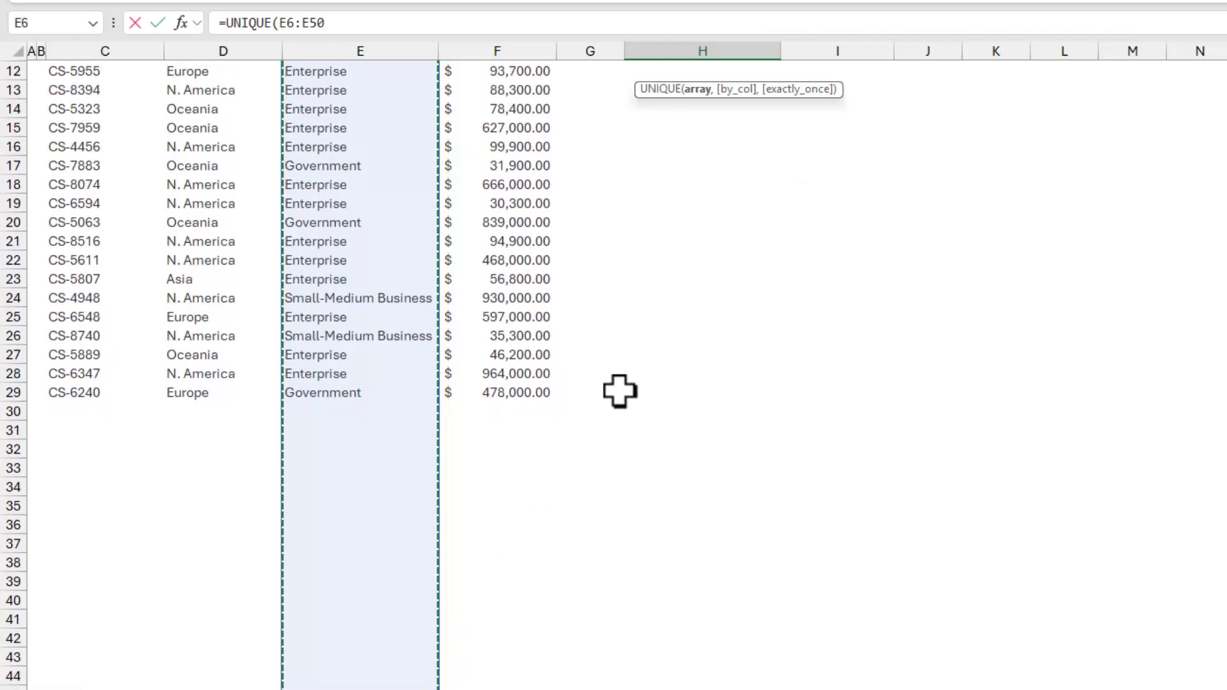
pyautogui.scroll(4, 620, 391)
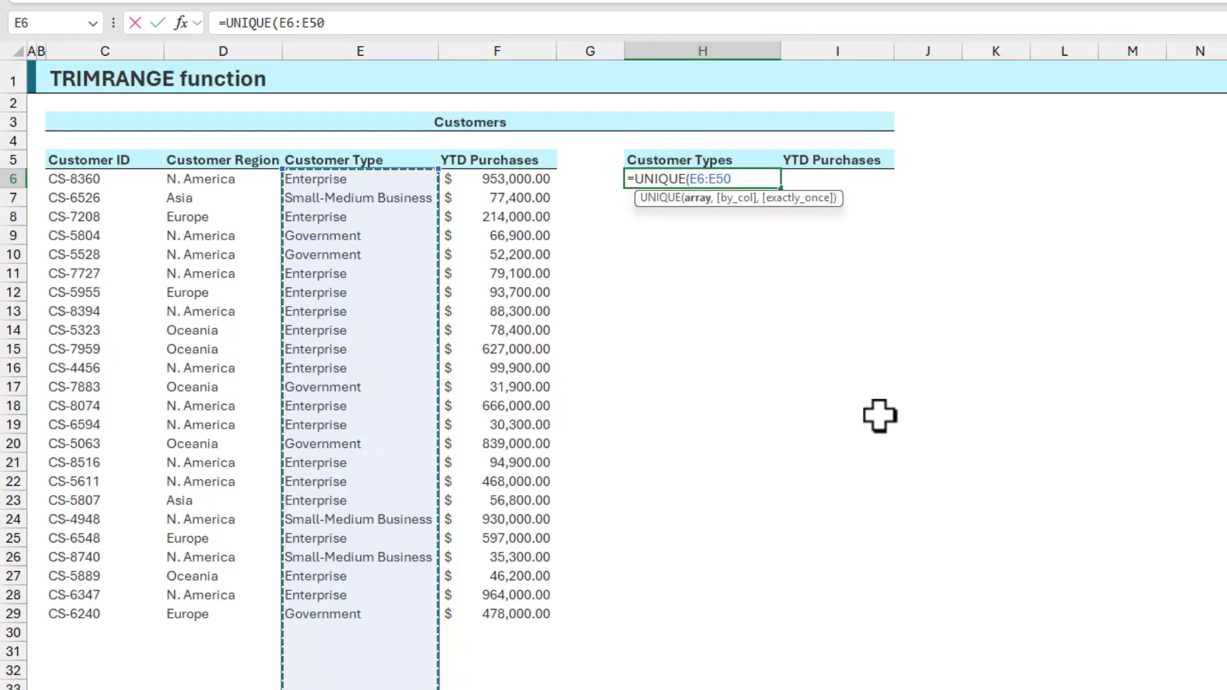
pyautogui.write(')')
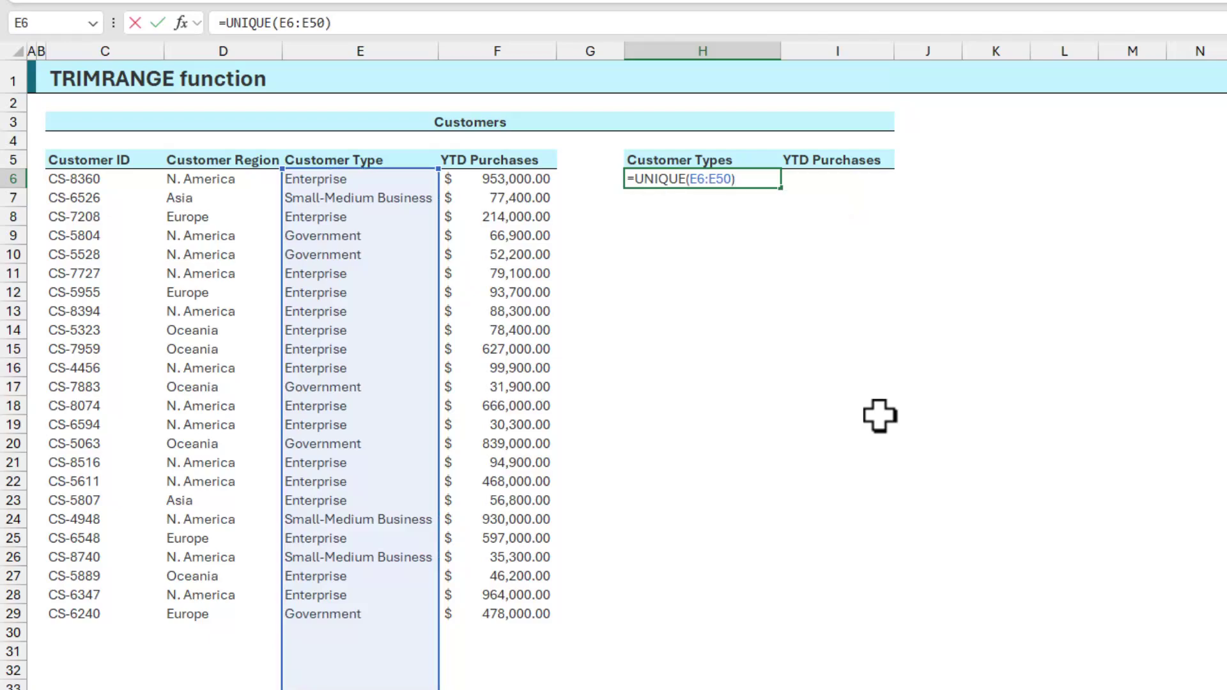
pyautogui.press('Return')
pyautogui.press('Up')
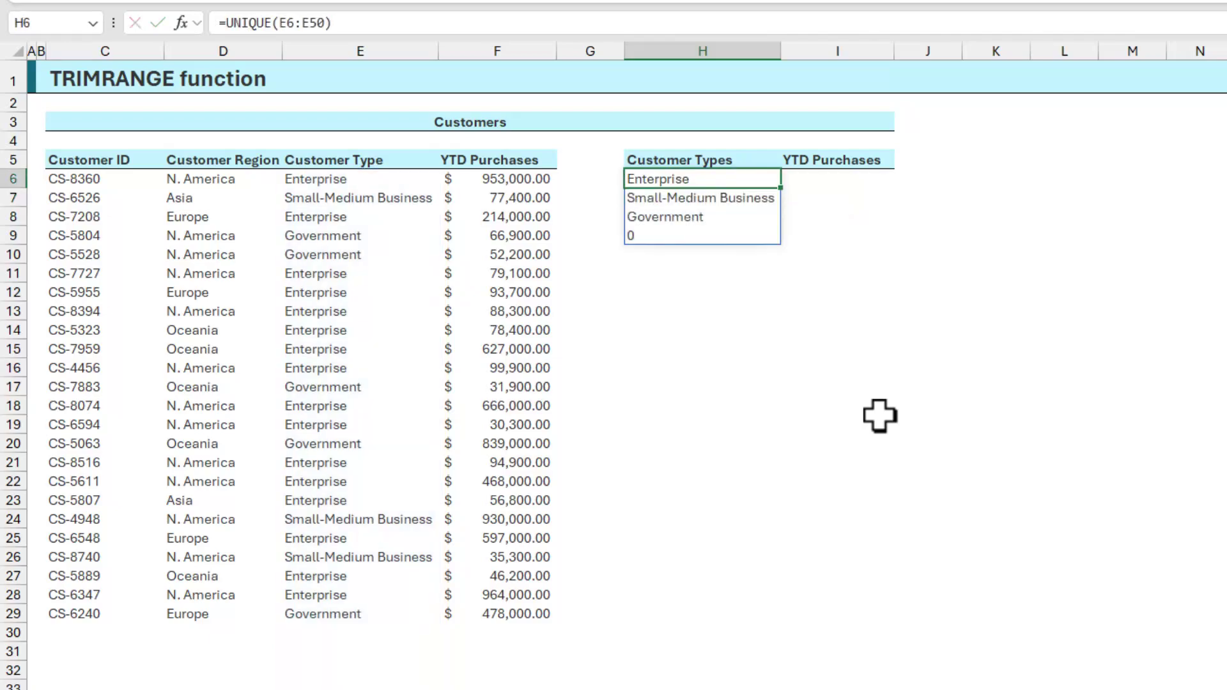
pyautogui.press('Down')
pyautogui.press('Down')
pyautogui.press('Down')
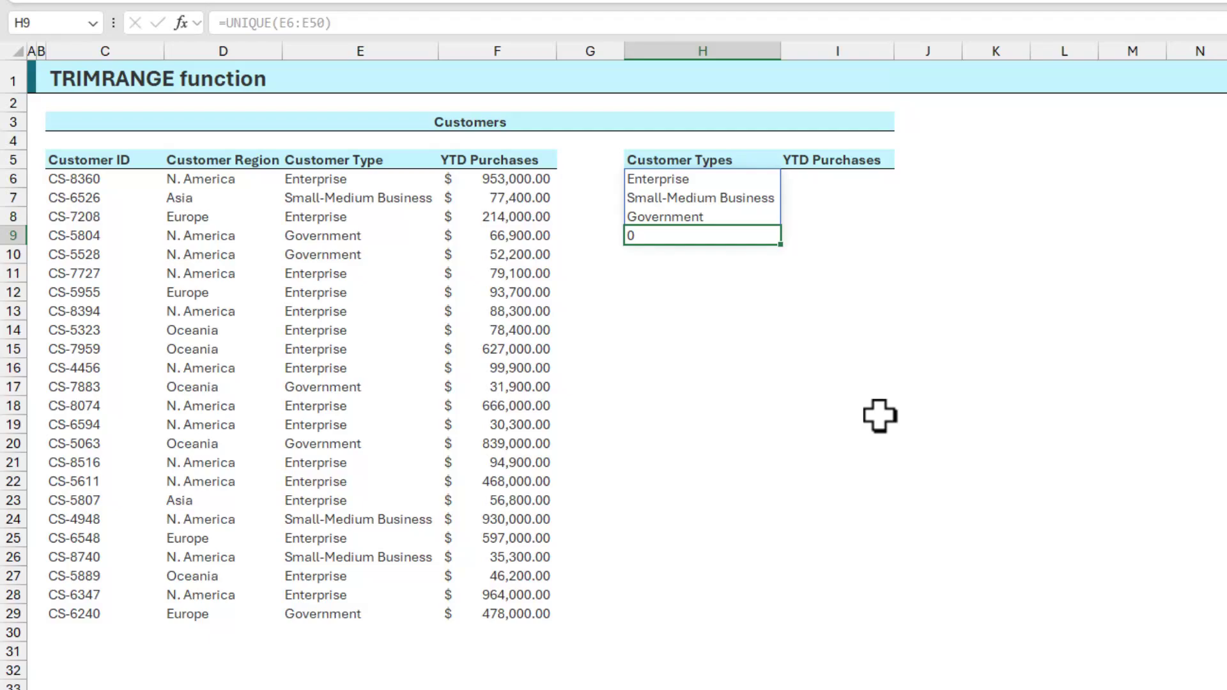
# Wrap the range in H6 with TRIMRANGE so the formula reads =UNIQUE(TRIMRANGE(E6:E50))
pyautogui.click(710, 179)
pyautogui.press('F2')
pyautogui.click(690, 180)
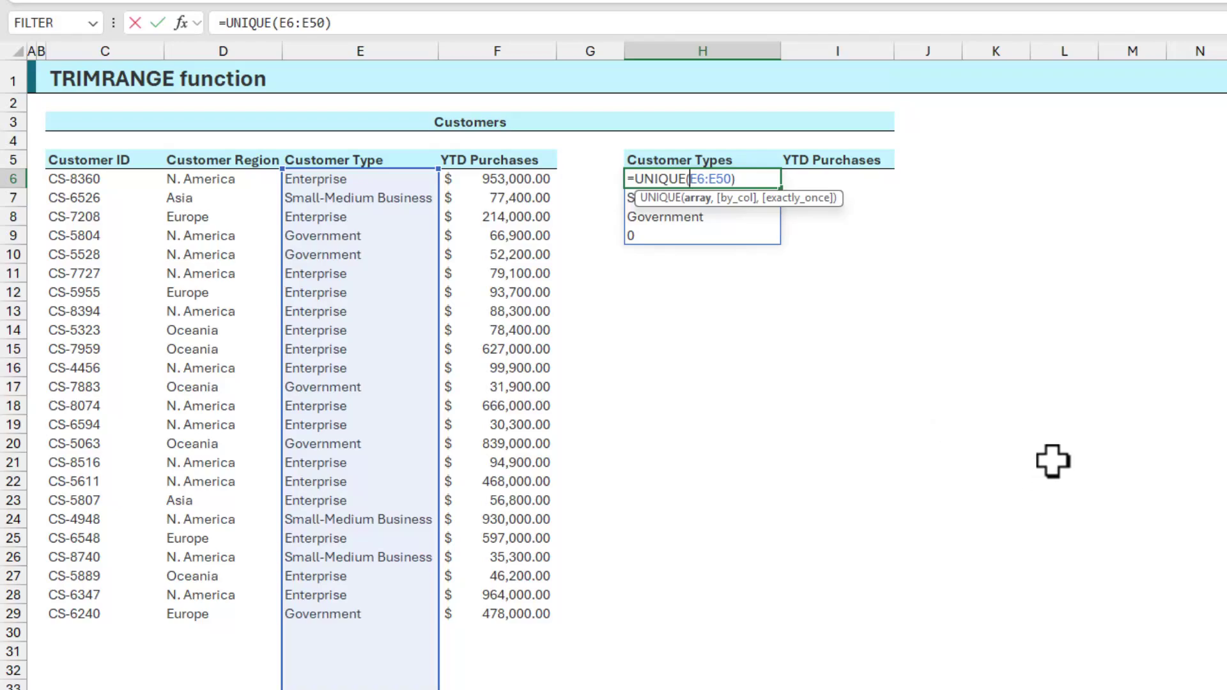
pyautogui.write('trimr')
pyautogui.press('Tab')
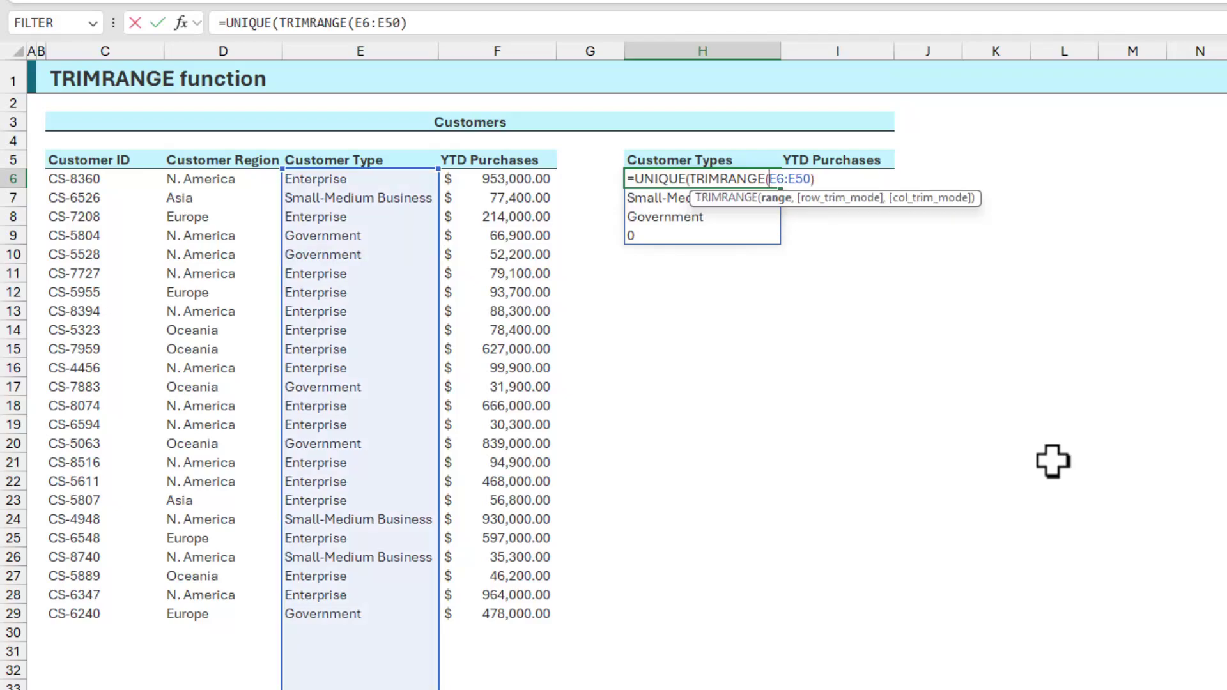
pyautogui.click(816, 179)
pyautogui.write(')')
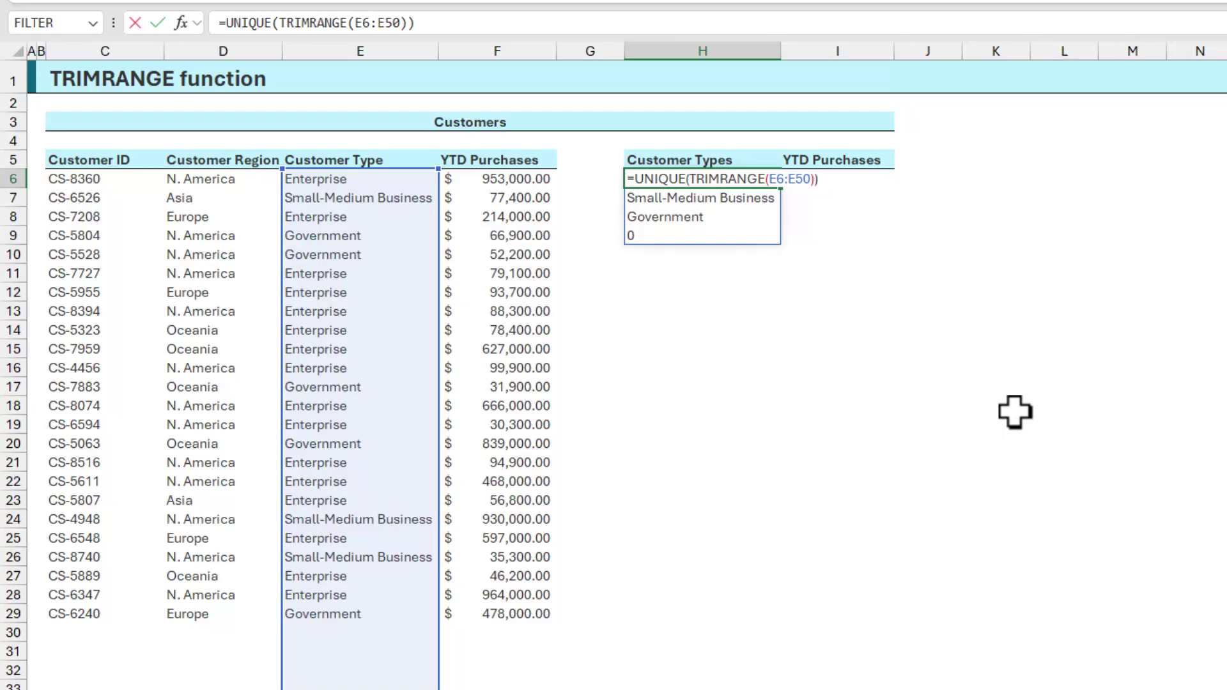
pyautogui.press('Return')
pyautogui.press('Up')
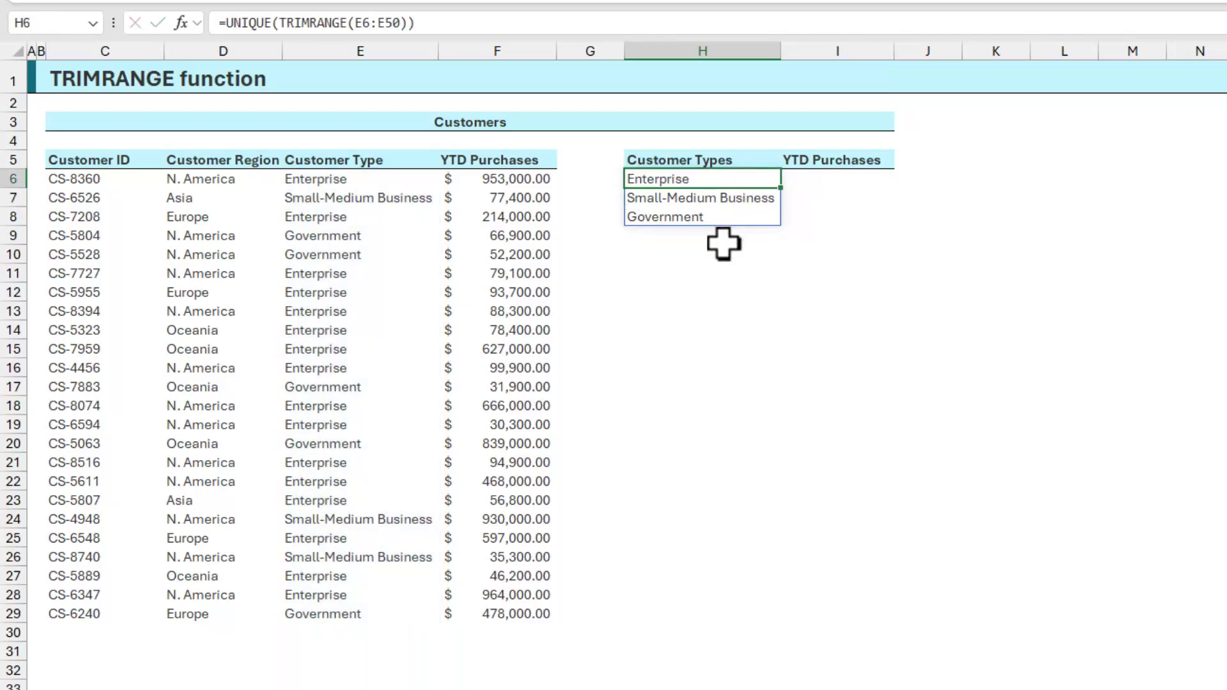
pyautogui.doubleClick(745, 178)
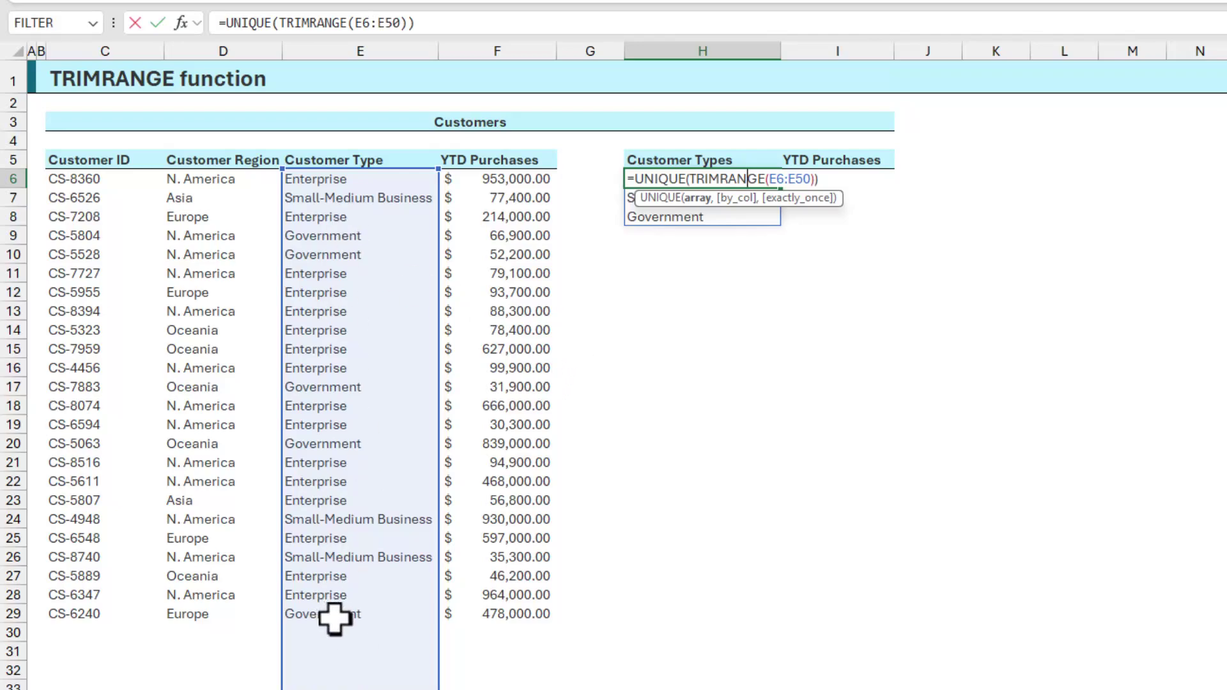
pyautogui.hotkey('ctrl', 'Return')
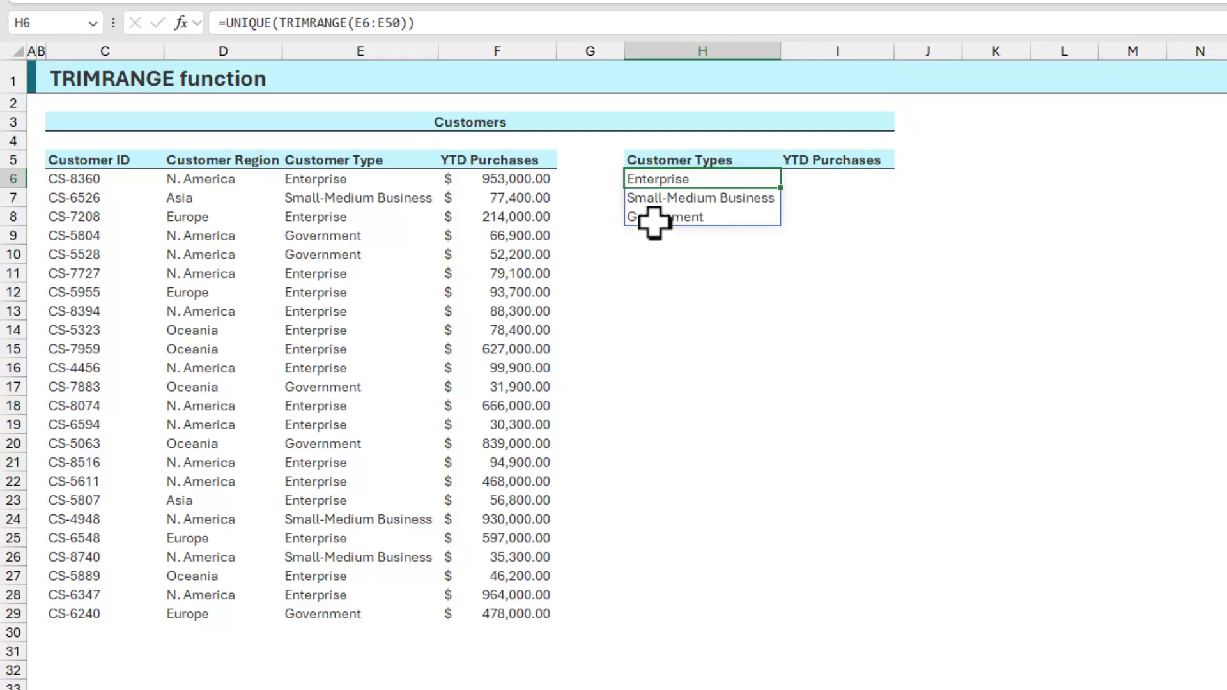
# Replace the TRIMRANGE call in H6 with a trim reference so the formula reads =UNIQUE(E6:.E50)
pyautogui.doubleClick(703, 179)
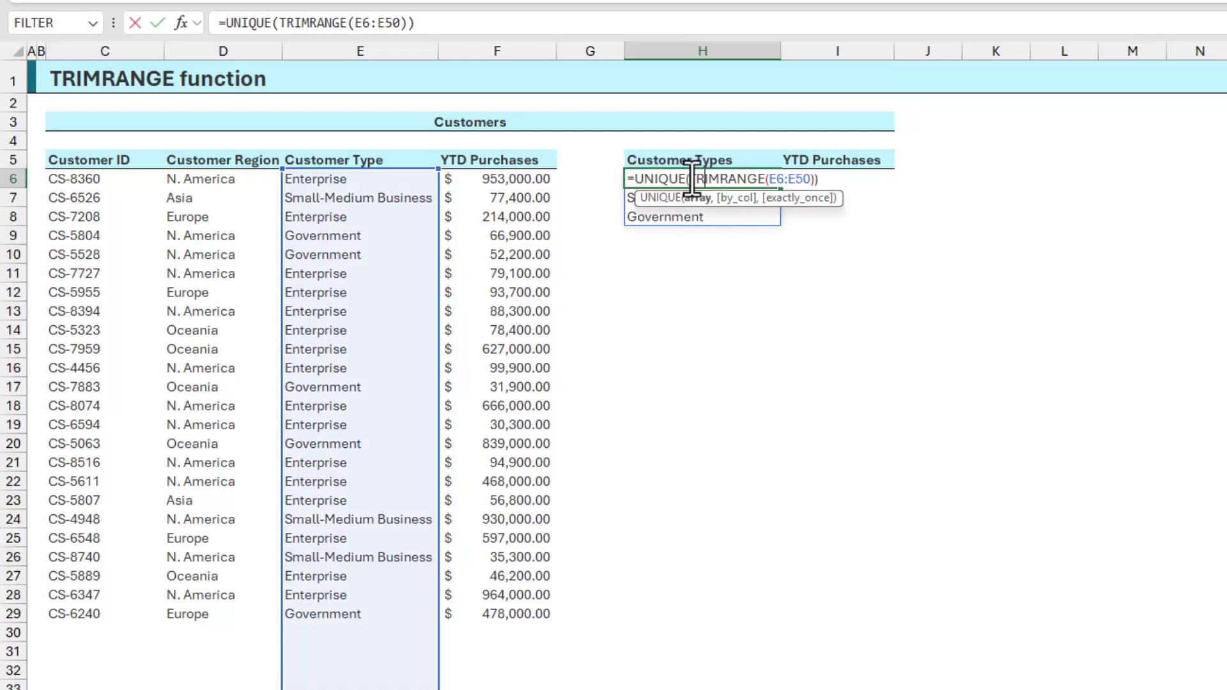
pyautogui.moveTo(695, 179); pyautogui.dragTo(770, 185)
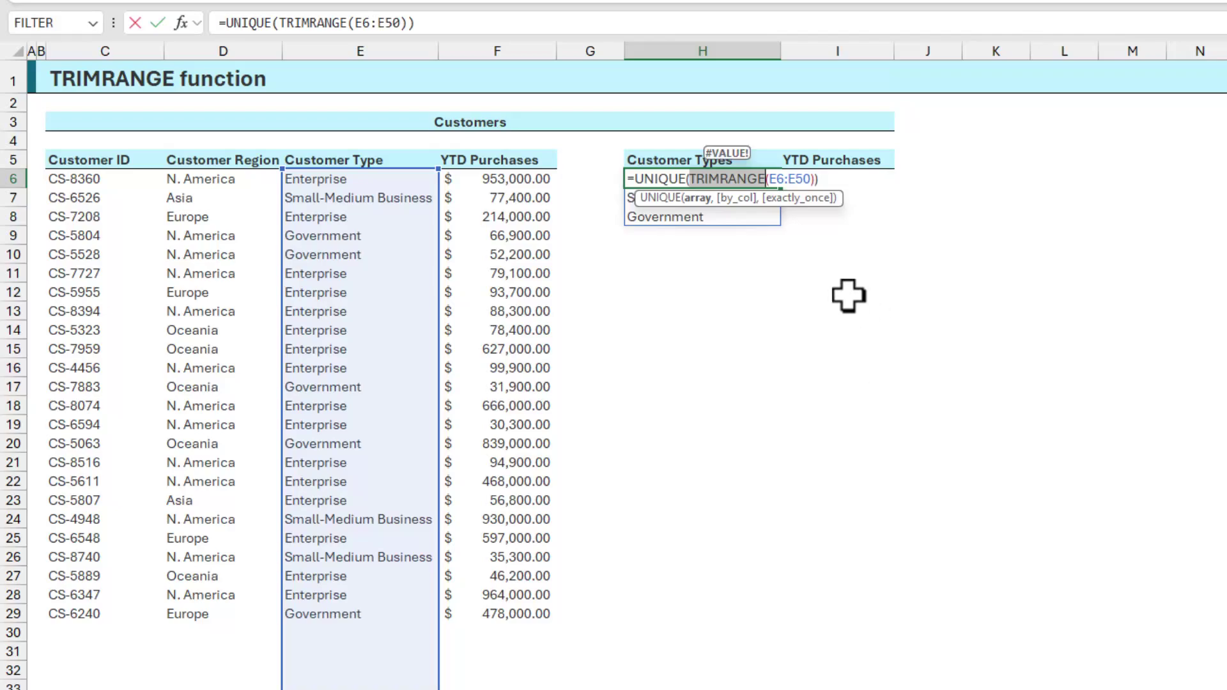
pyautogui.press('Delete')
pyautogui.press('Delete')
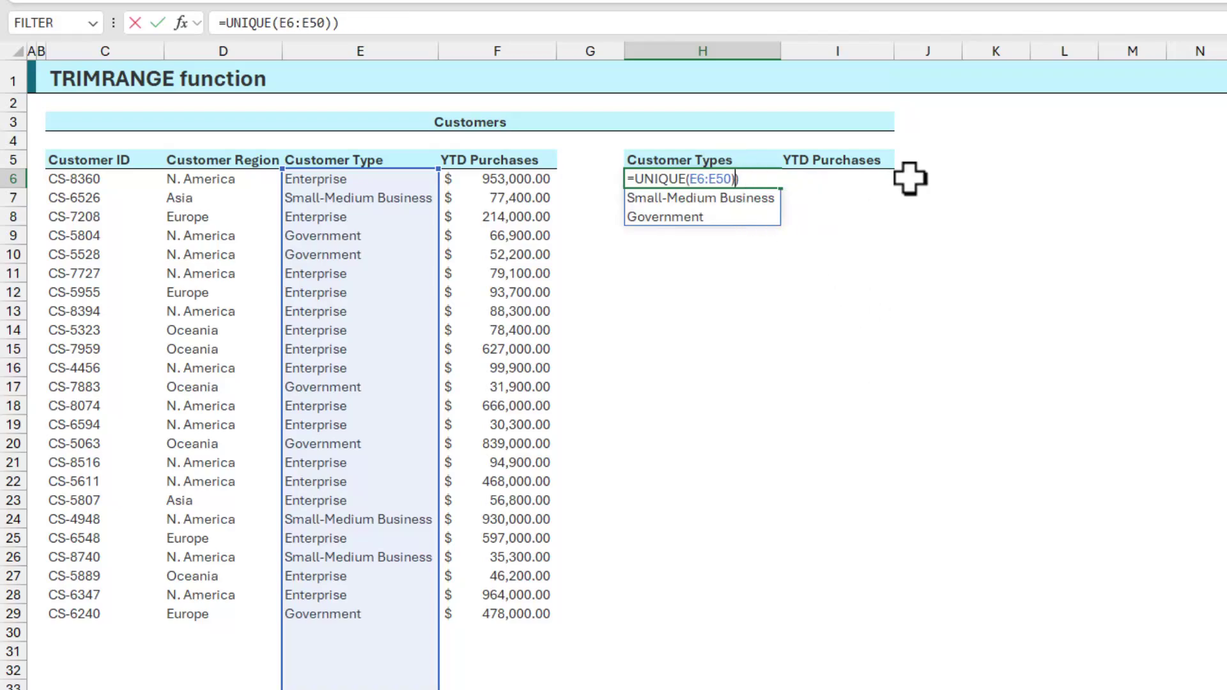
pyautogui.press('Delete')
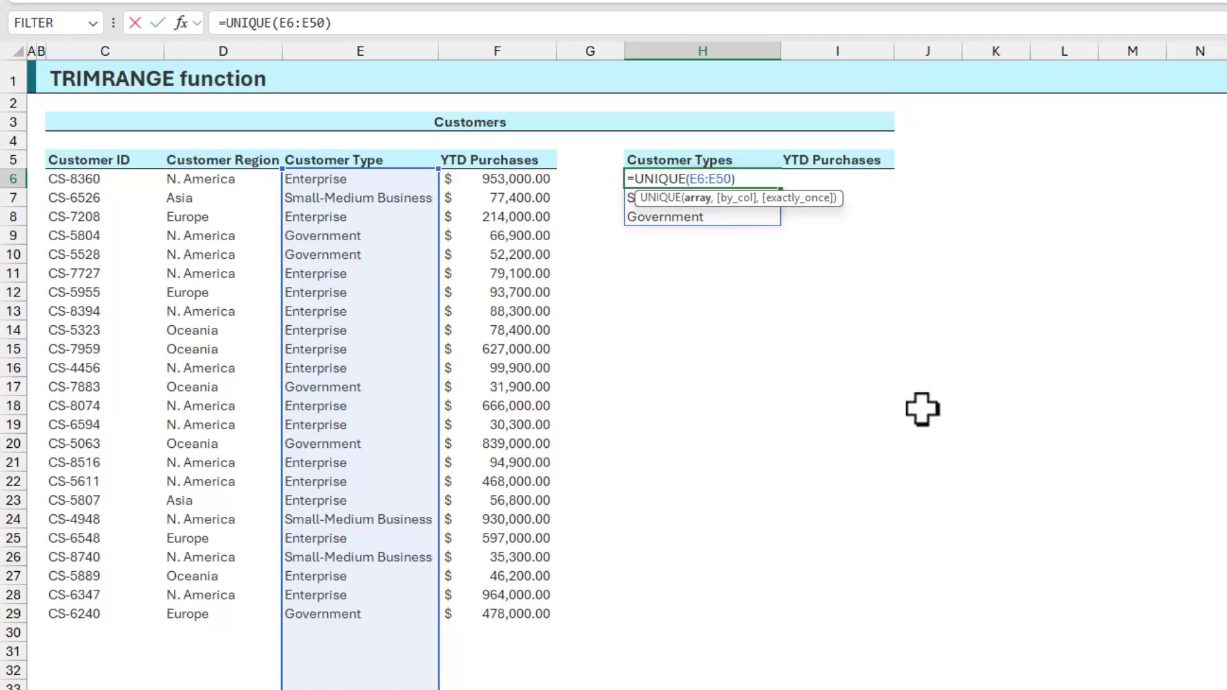
pyautogui.write('.')
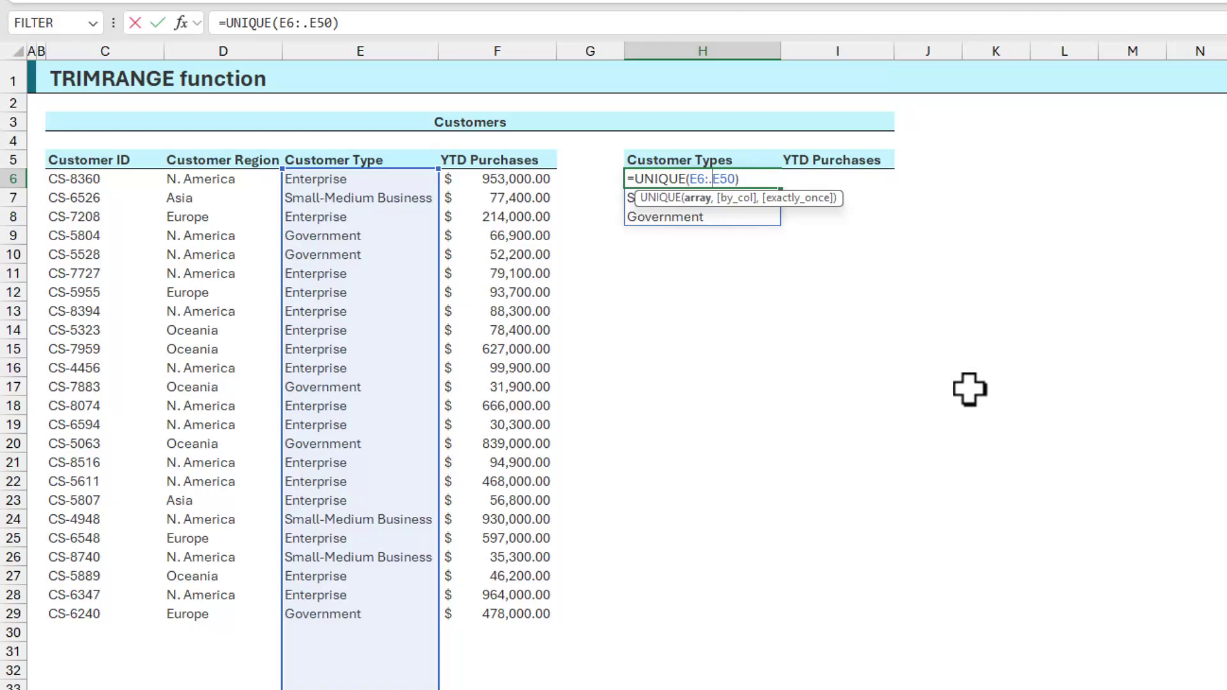
pyautogui.press('Return')
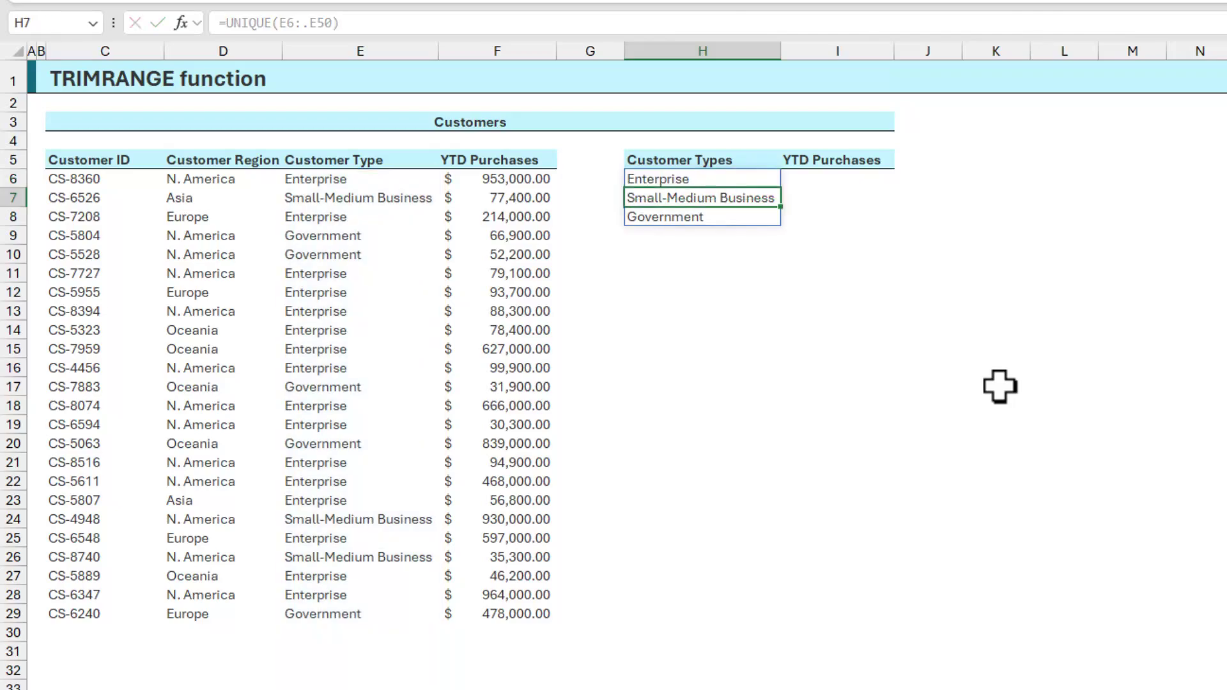
pyautogui.click(722, 179)
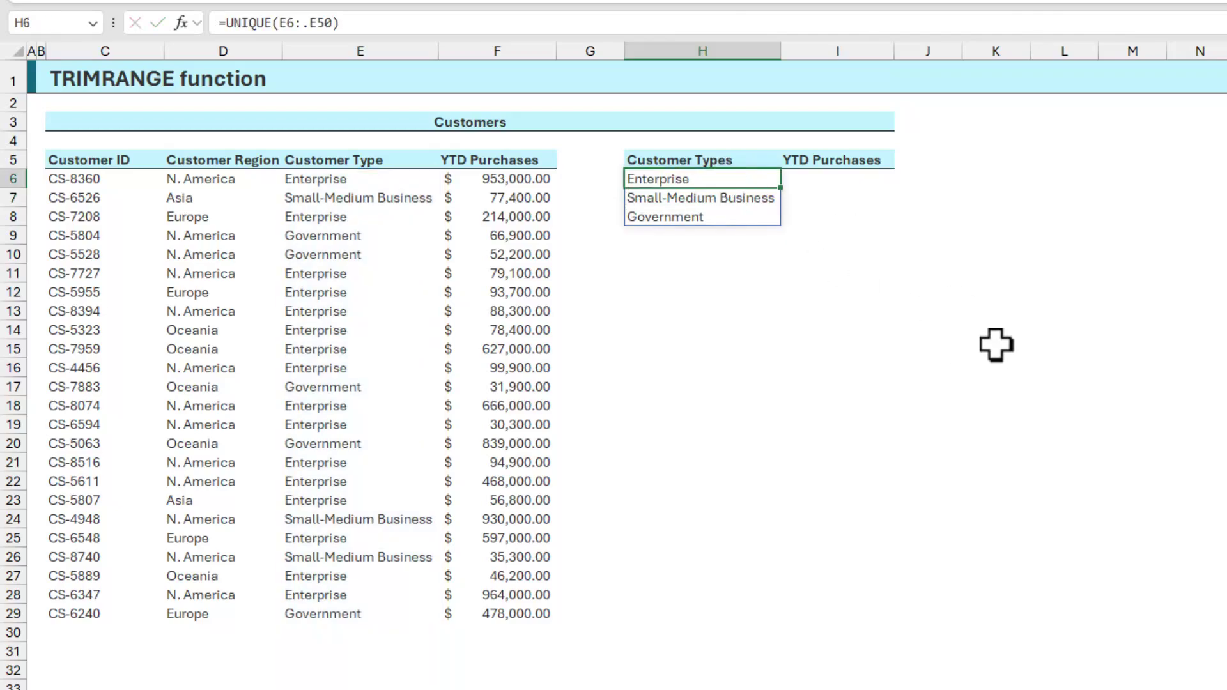
# Start a SUMIFS formula in I6 under YTD Purchases with the trimmed sum range F6:.F50
pyautogui.click(836, 192)
pyautogui.click(831, 184)
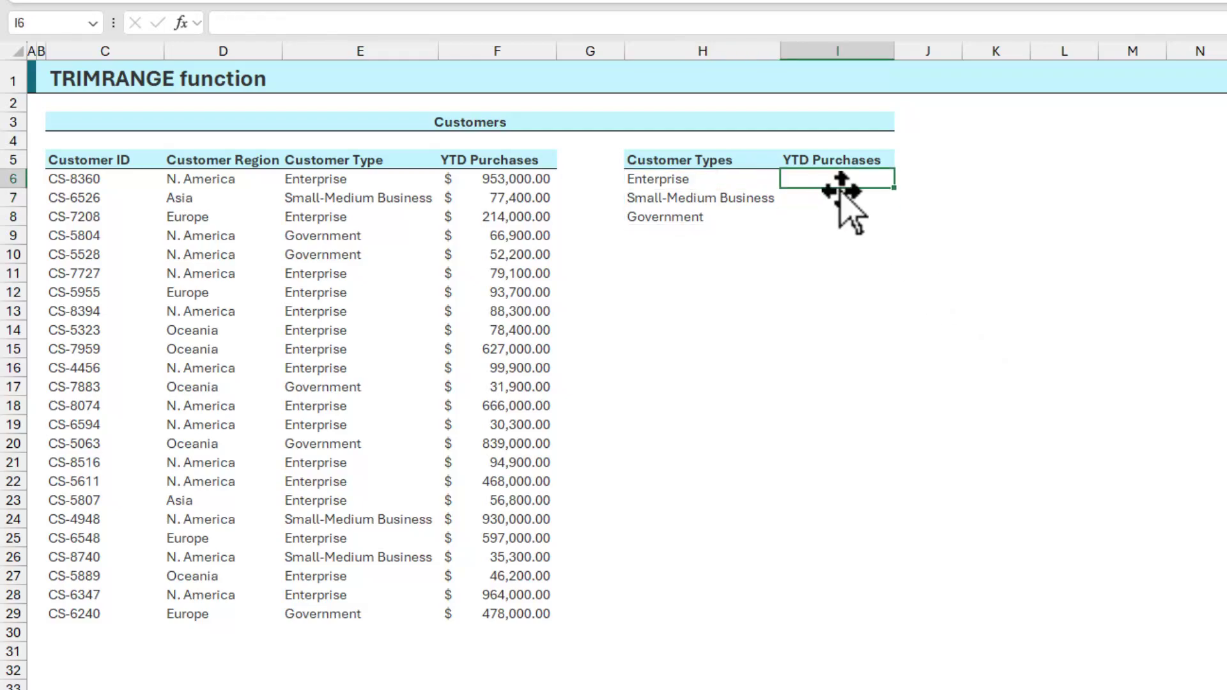
pyautogui.write('=sumifs')
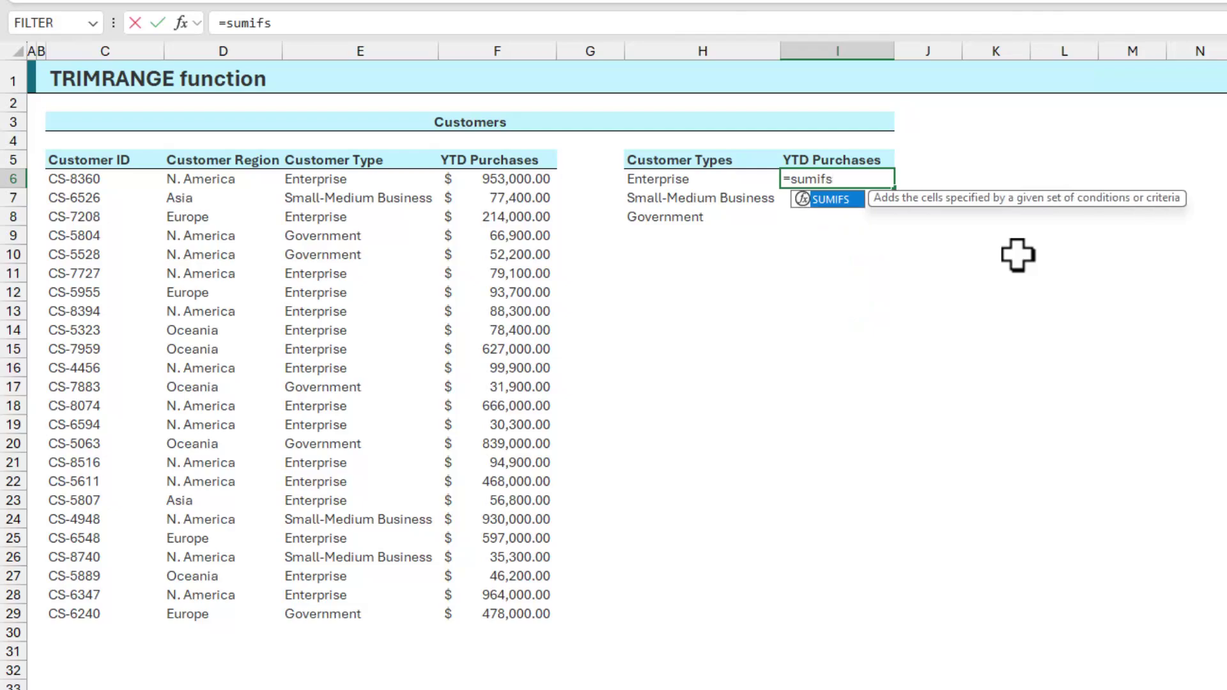
pyautogui.press('Tab')
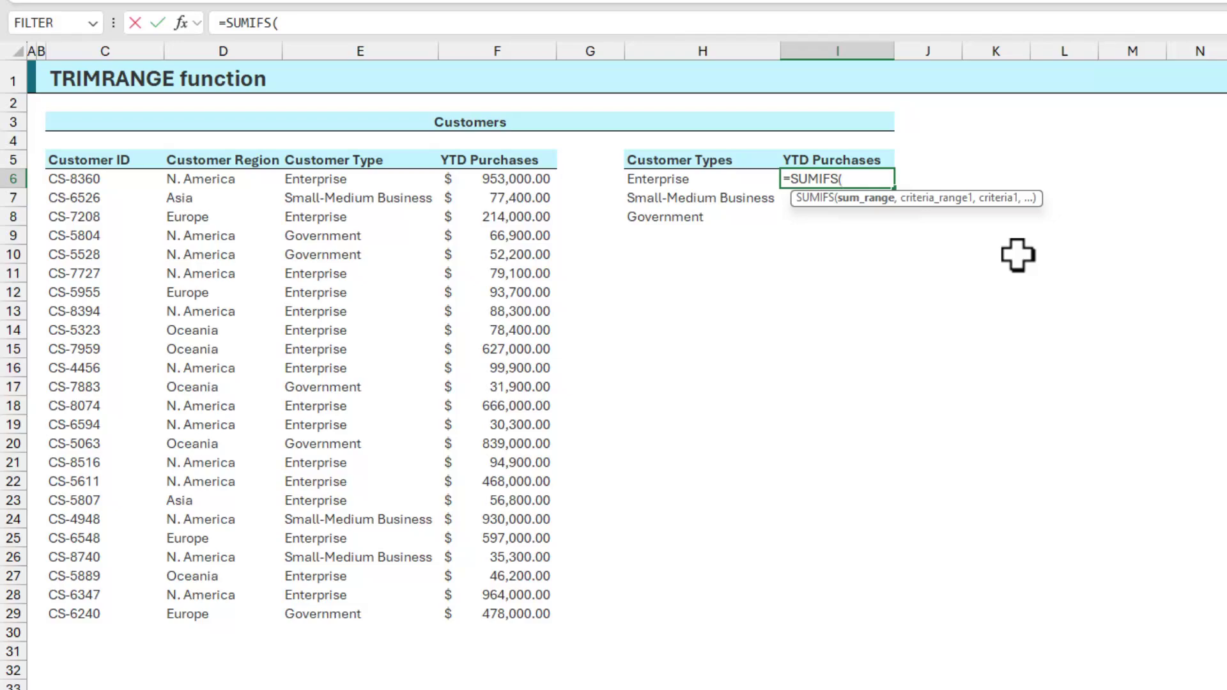
pyautogui.click(516, 180)
pyautogui.moveTo(516, 180); pyautogui.dragTo(517, 689)
pyautogui.moveTo(474, 689); pyautogui.dragTo(483, 517)
pyautogui.scroll(8, 749, 484)
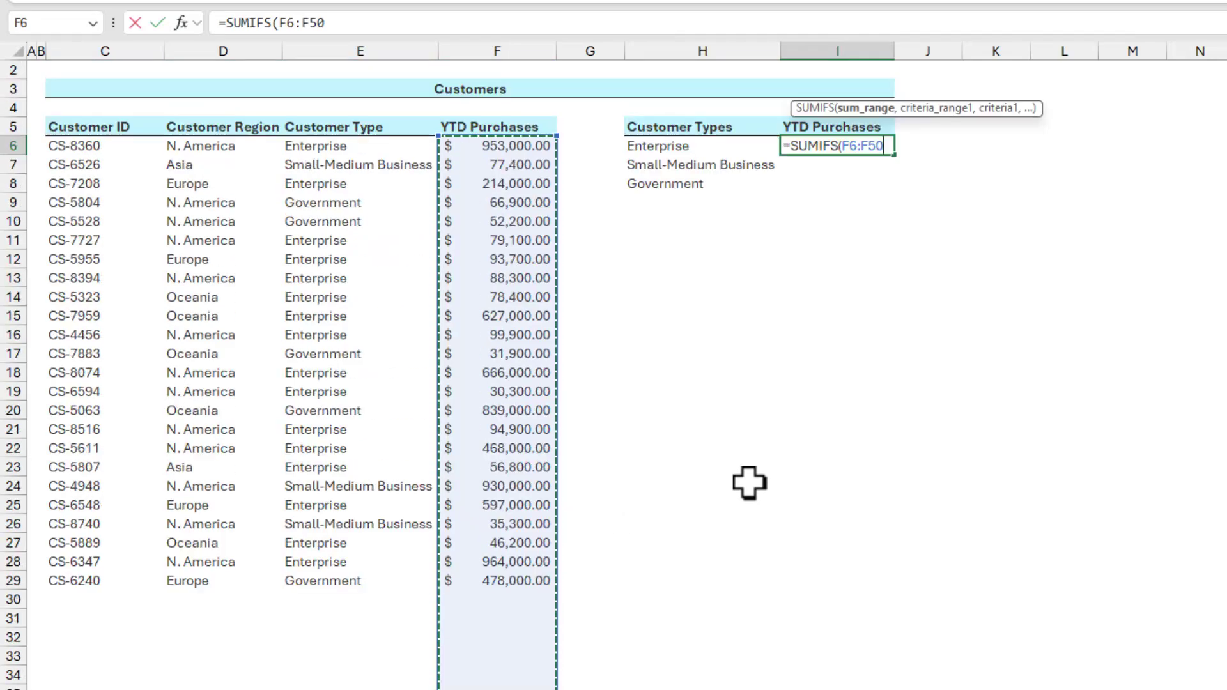
pyautogui.click(306, 24)
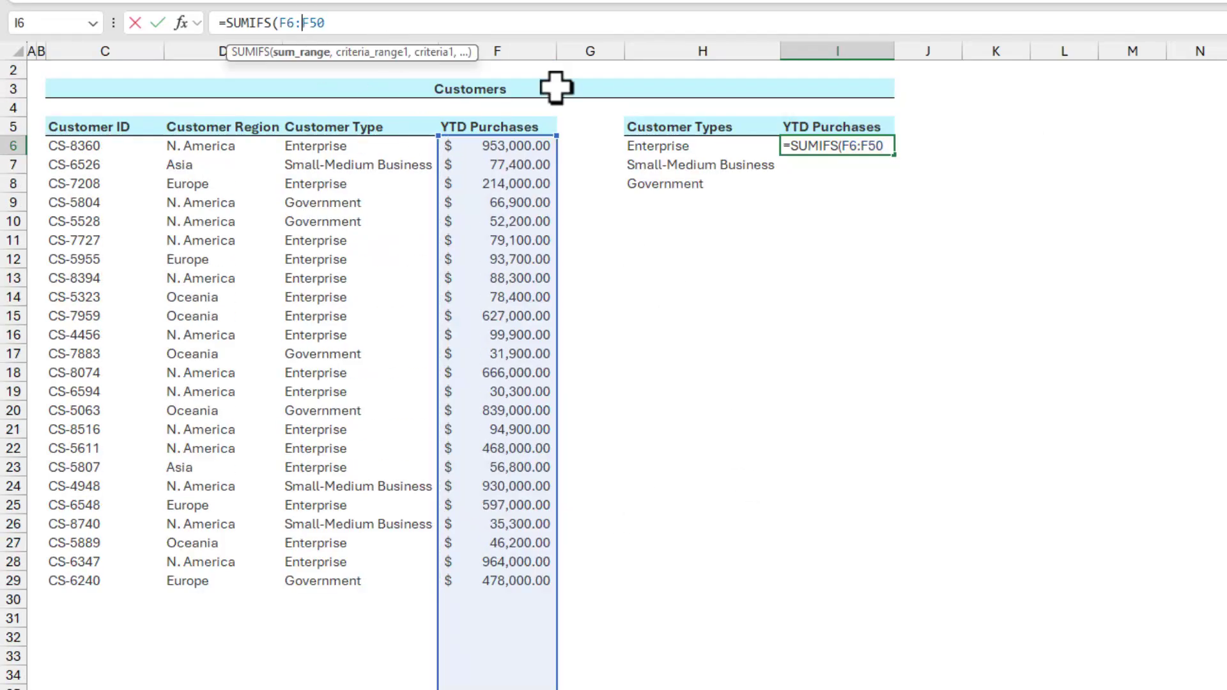
pyautogui.write('.F50')
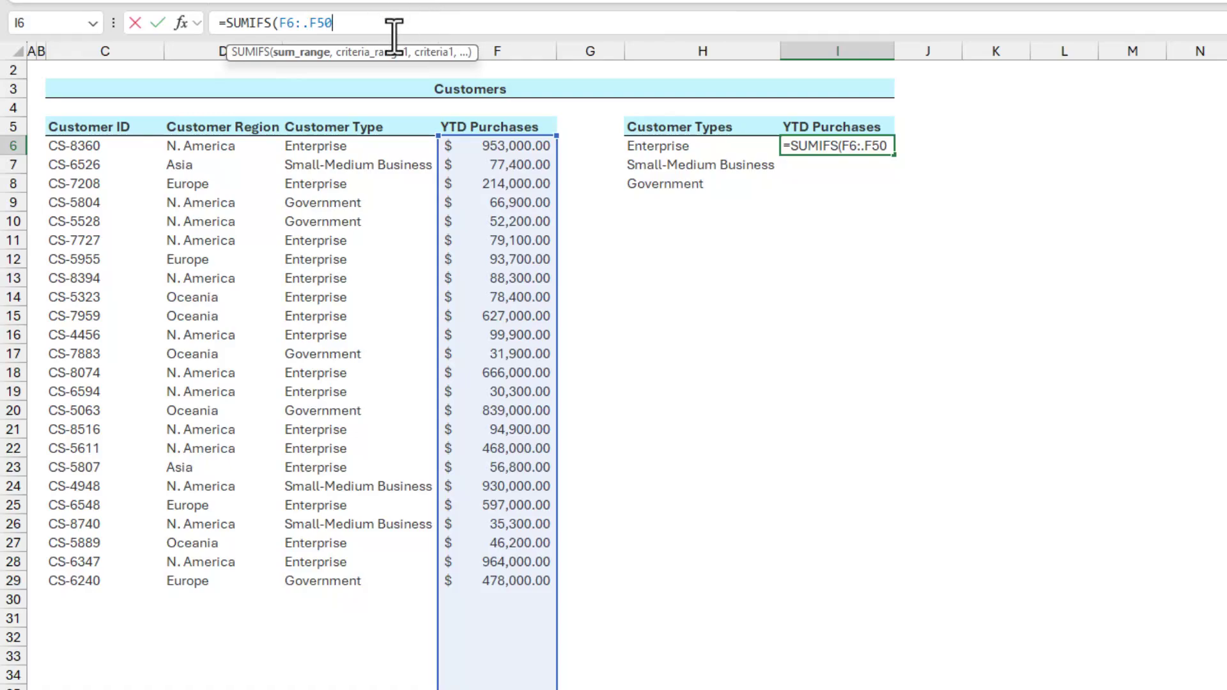
pyautogui.write(',')
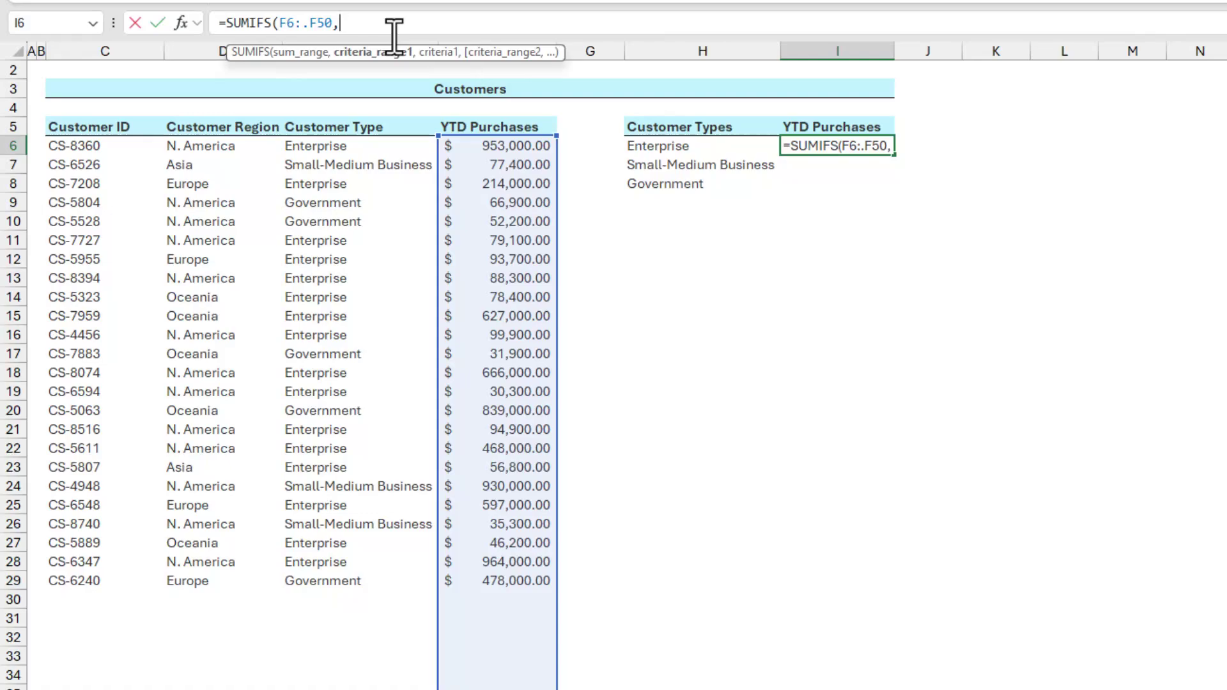
# Add the Customer Type column as the SUMIFS criteria range in I6, using the trim reference E6:.E50
pyautogui.click(346, 147)
pyautogui.moveTo(346, 147); pyautogui.dragTo(355, 583)
pyautogui.scroll(2, 781, 456)
pyautogui.scroll(5, 782, 457)
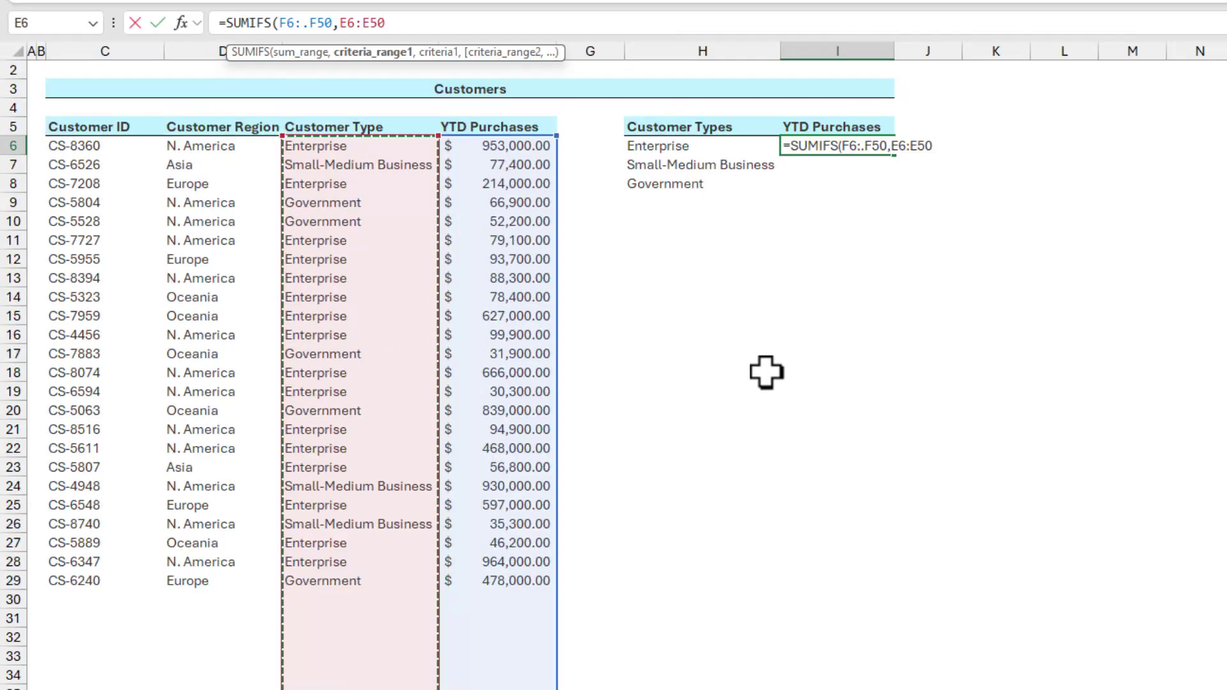
pyautogui.click(363, 23)
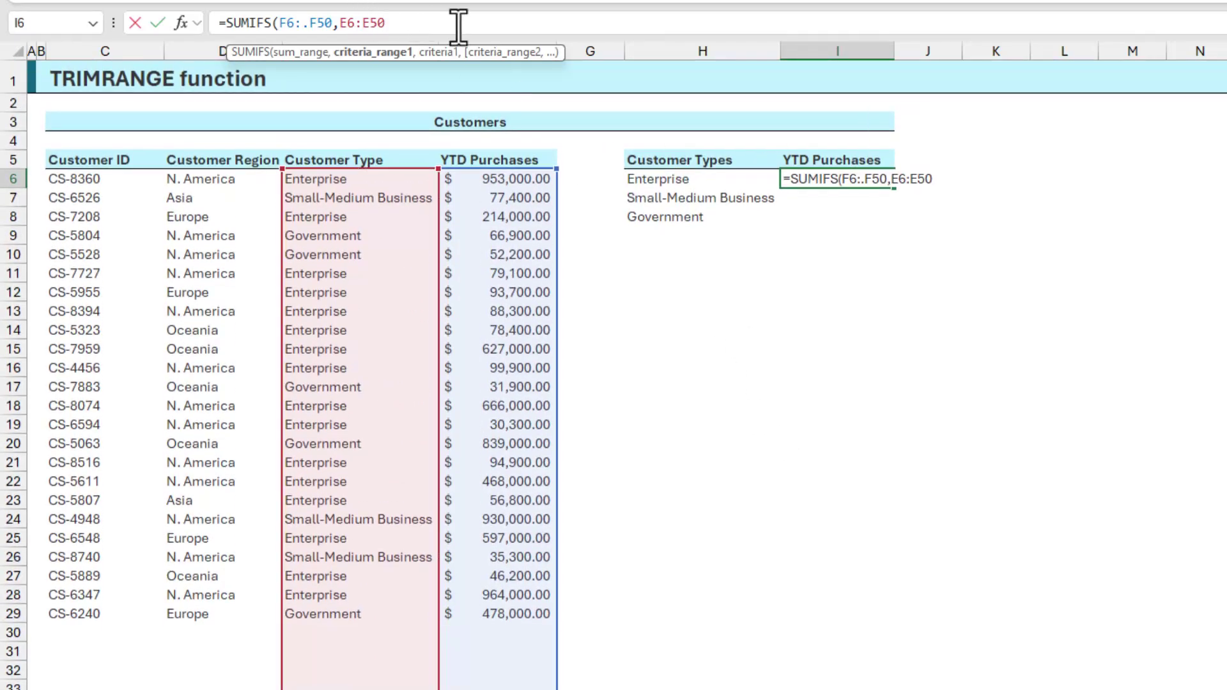
pyautogui.write('.')
pyautogui.click(443, 23)
pyautogui.write(',')
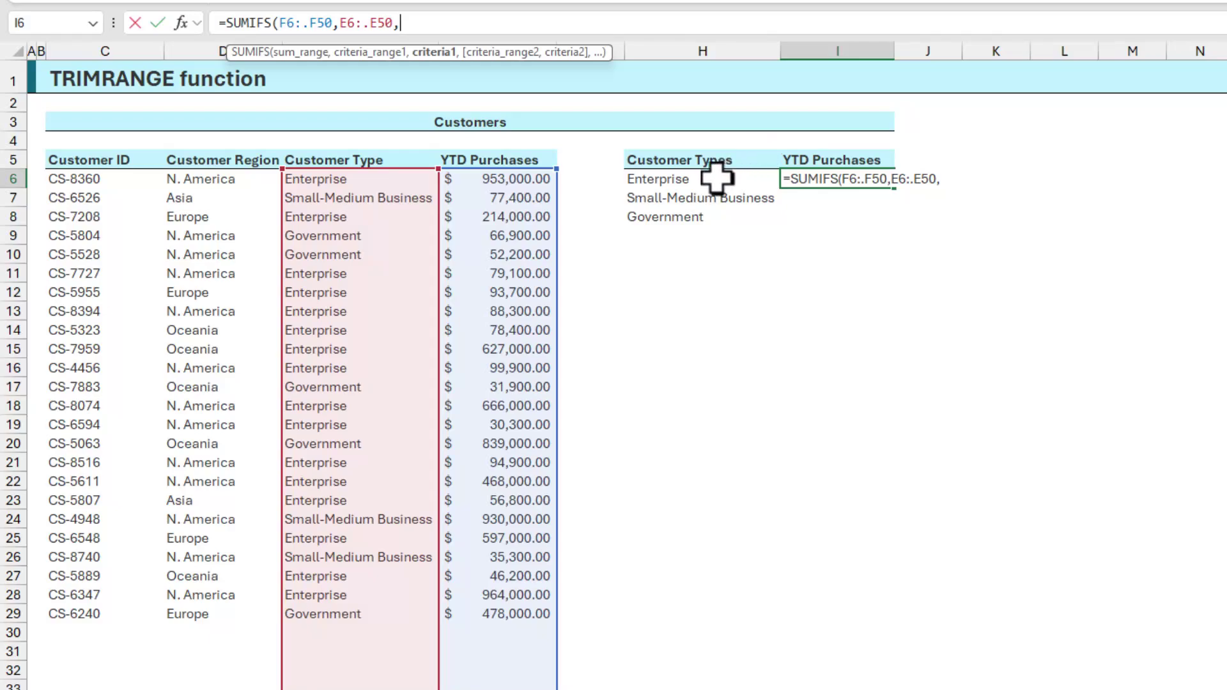
# Complete the I6 formula with the trimmed Customer Types criteria so it reads =SUMIFS(F6:.F50,E6:.E50,H6:.H18)
pyautogui.moveTo(716, 178); pyautogui.dragTo(771, 407)
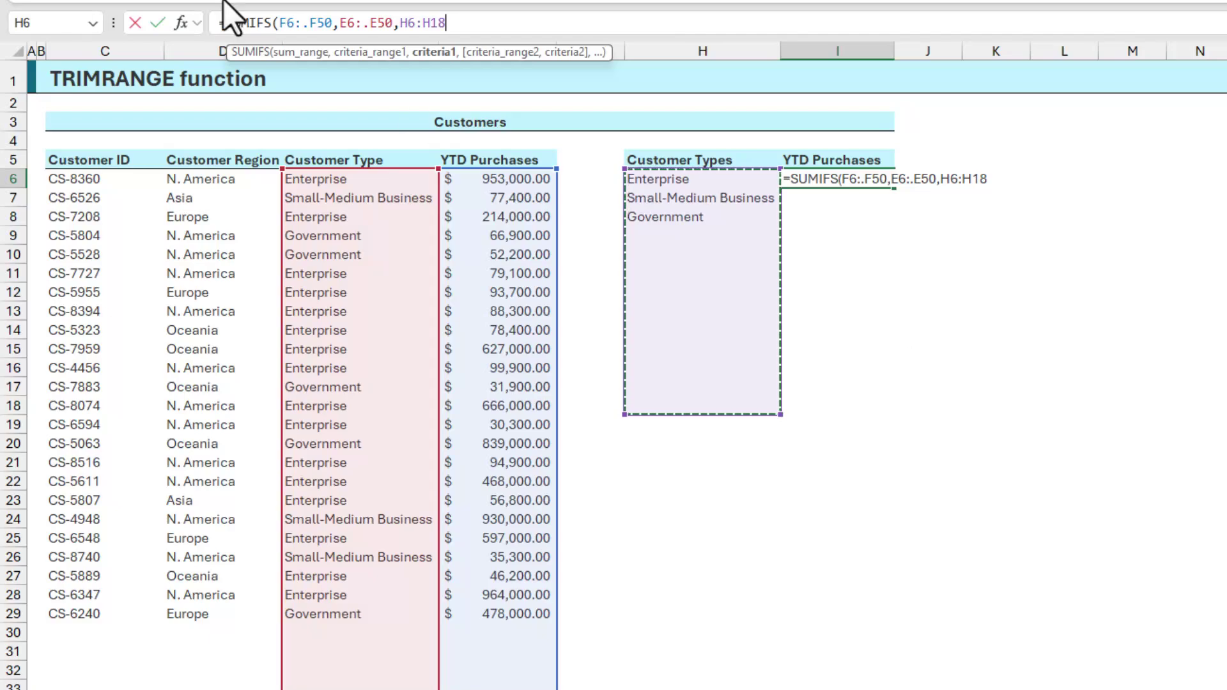
pyautogui.click(423, 23)
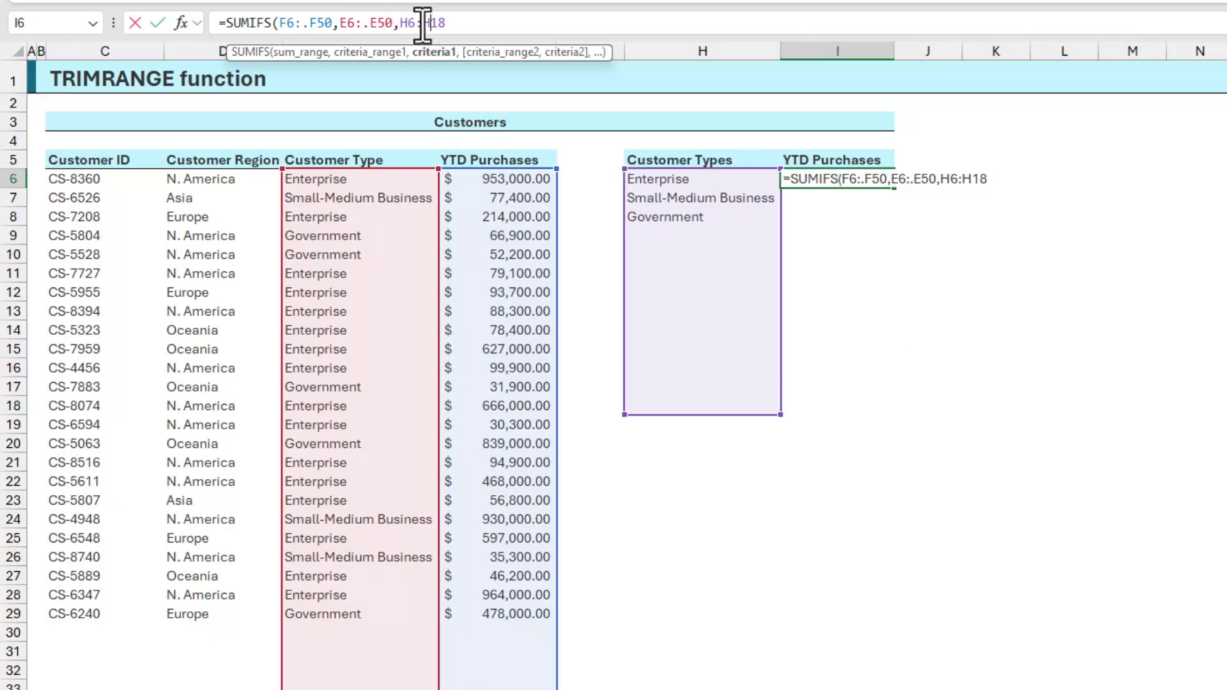
pyautogui.hotkey('shift', 'Left')
pyautogui.write(':.H18)')
pyautogui.press('Return')
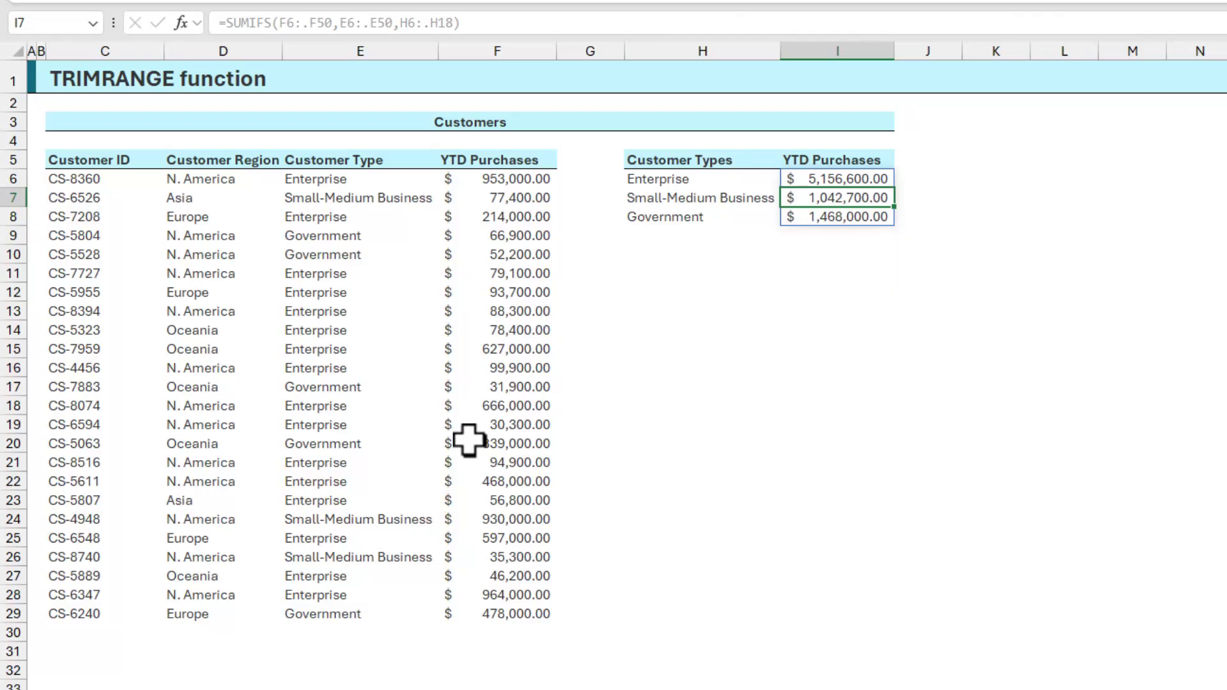
# Start a new customer record in row 30 with a customer ID, region Europe and customer type Non-Profit
pyautogui.moveTo(340, 181); pyautogui.dragTo(471, 620)
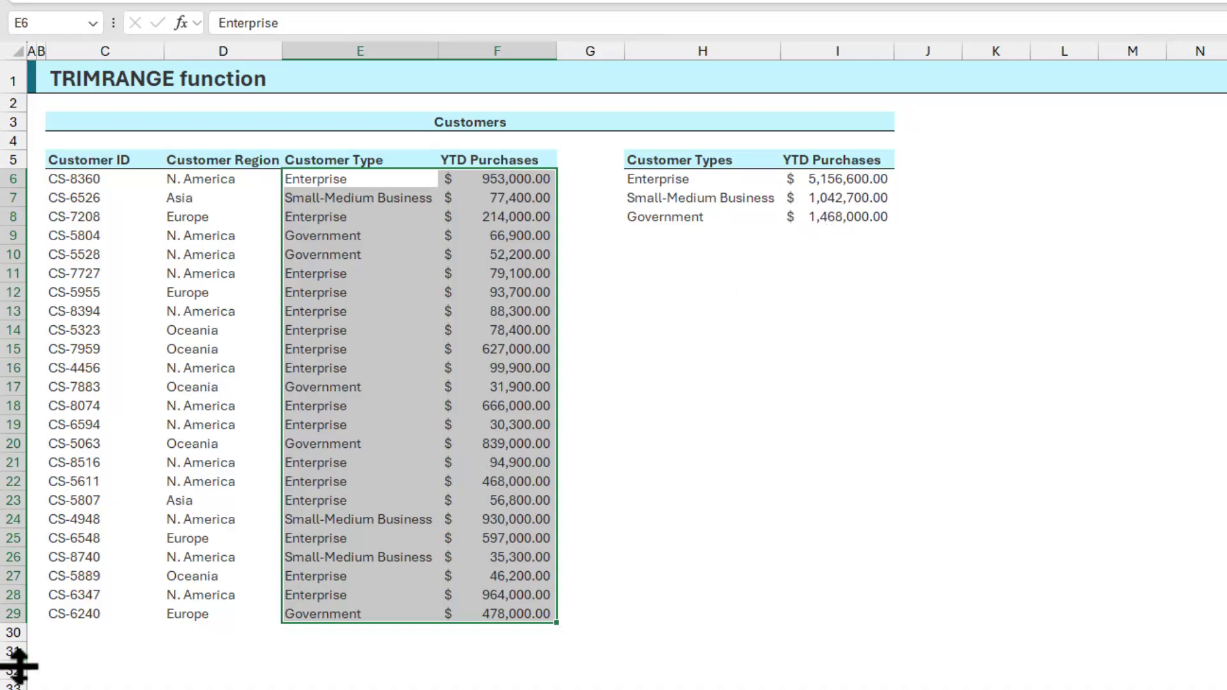
pyautogui.click(60, 636)
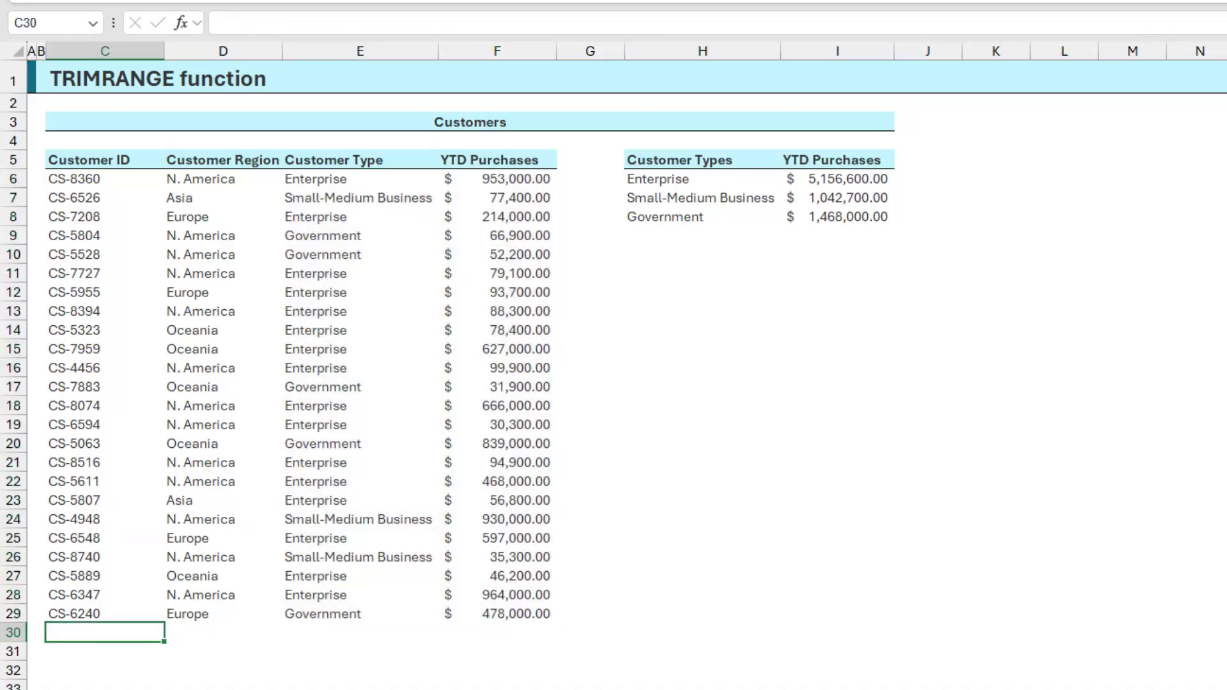
pyautogui.write('CS-1090')
pyautogui.press('Tab')
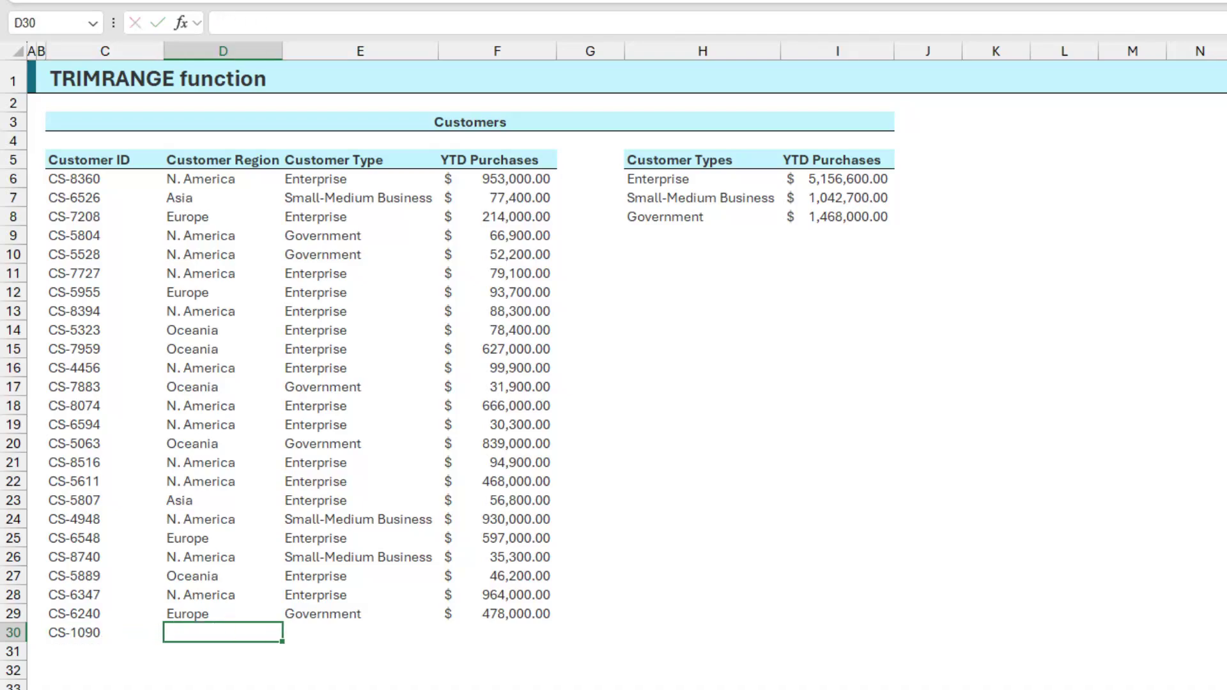
pyautogui.write('Europe')
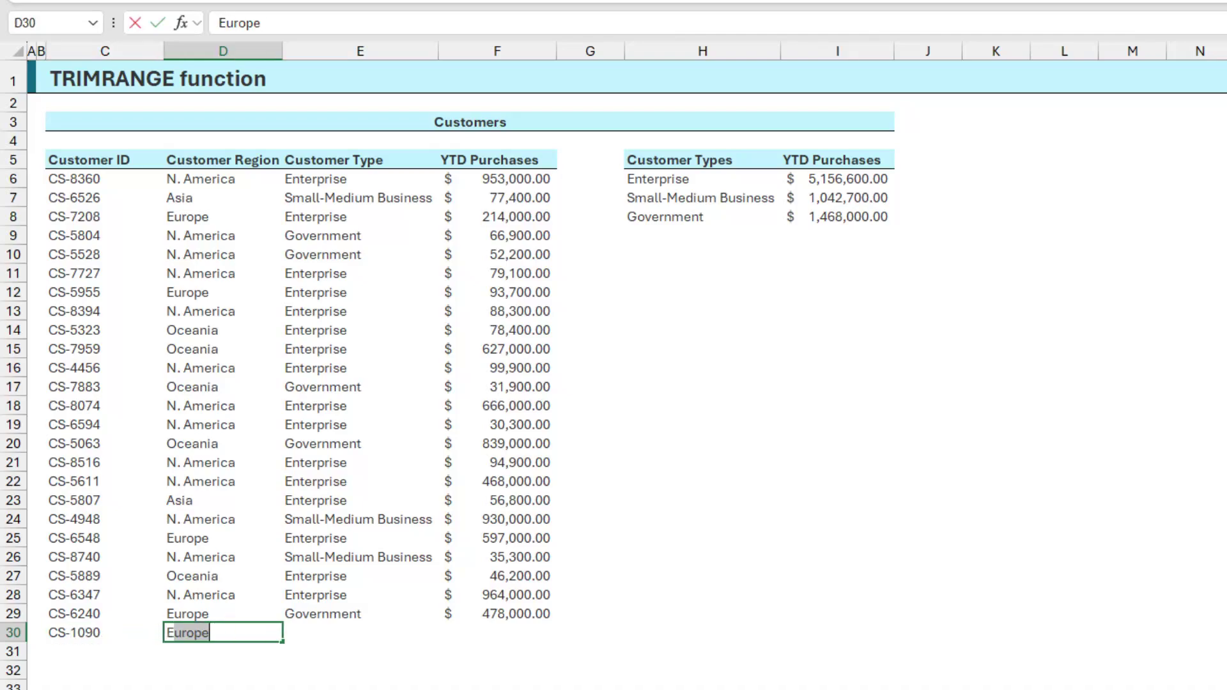
pyautogui.press('Tab')
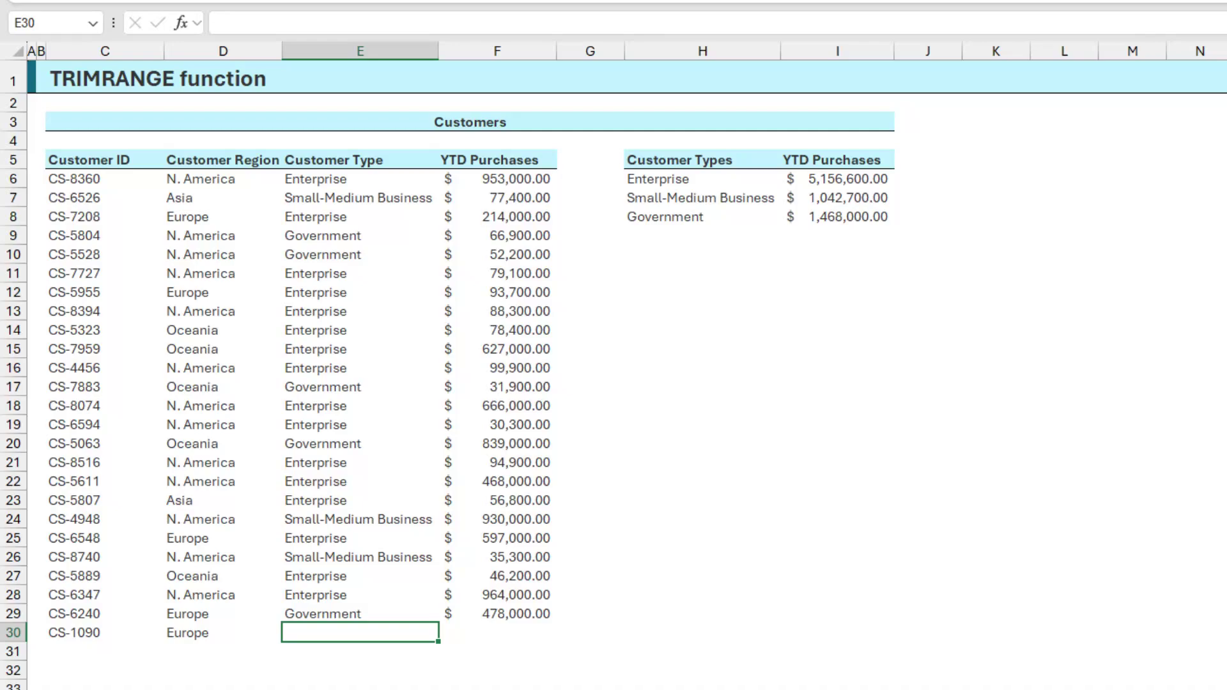
pyautogui.write('Non-Profit')
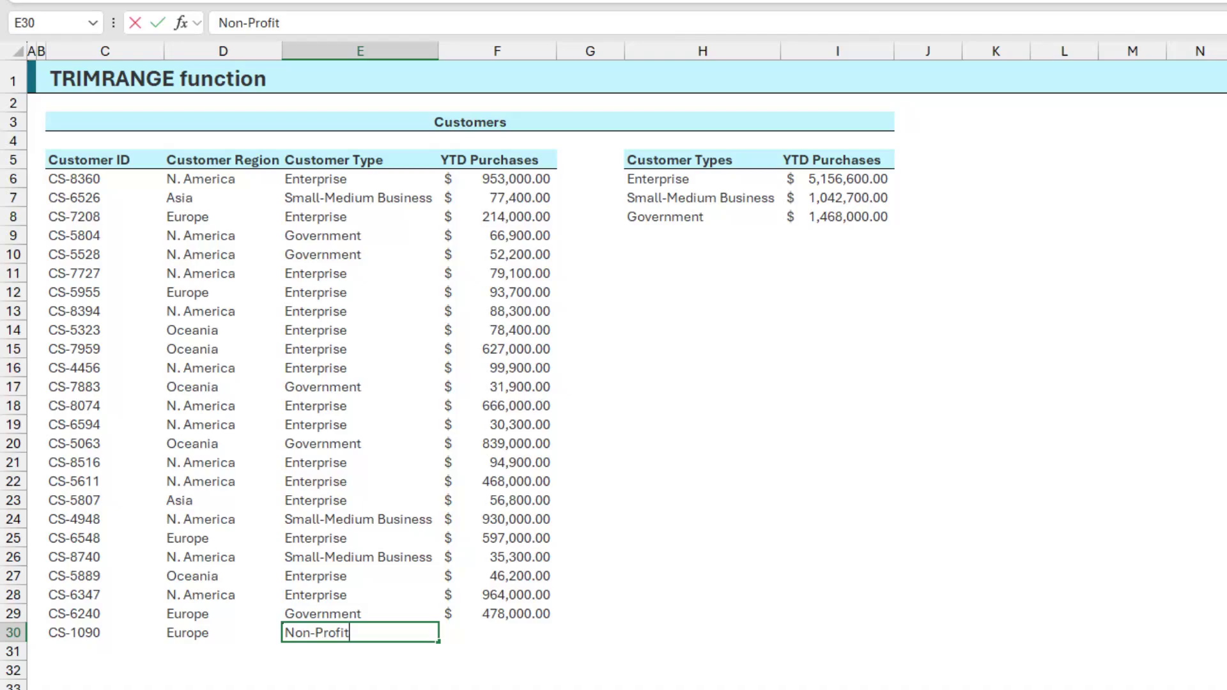
pyautogui.press('Tab')
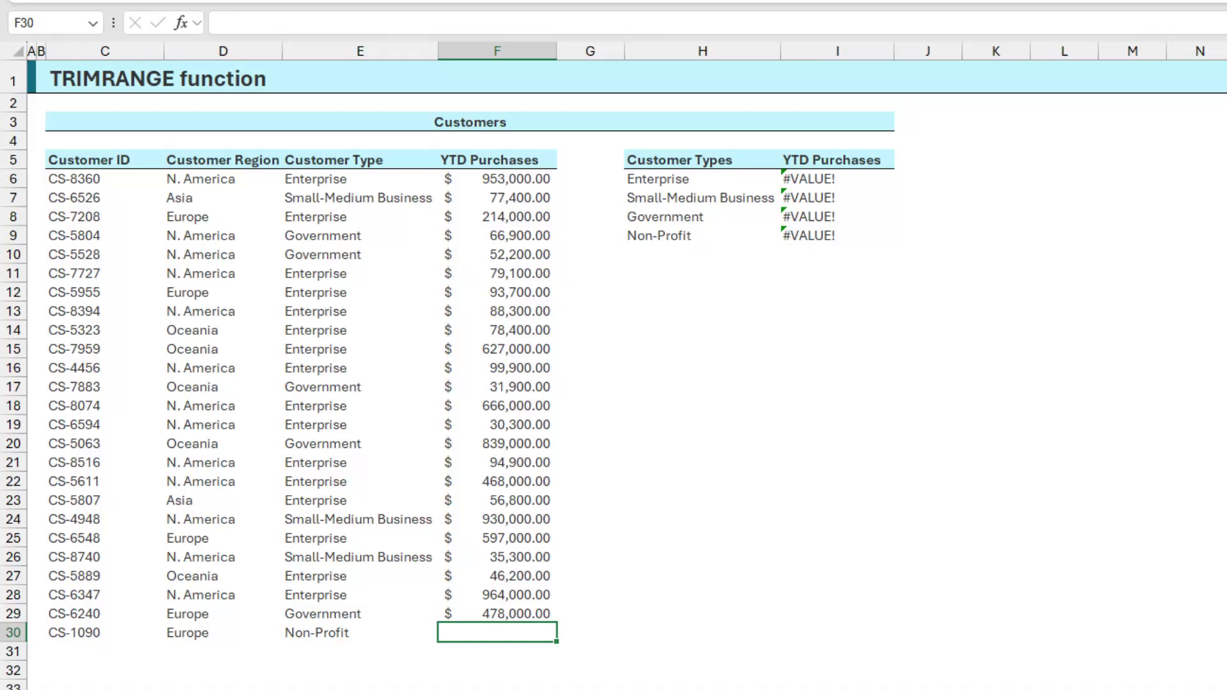
# Enter 50000 as the Non-Profit customer's YTD Purchases in F30, formatted as dollars with two decimals like the rows above
pyautogui.moveTo(697, 184); pyautogui.dragTo(719, 231)
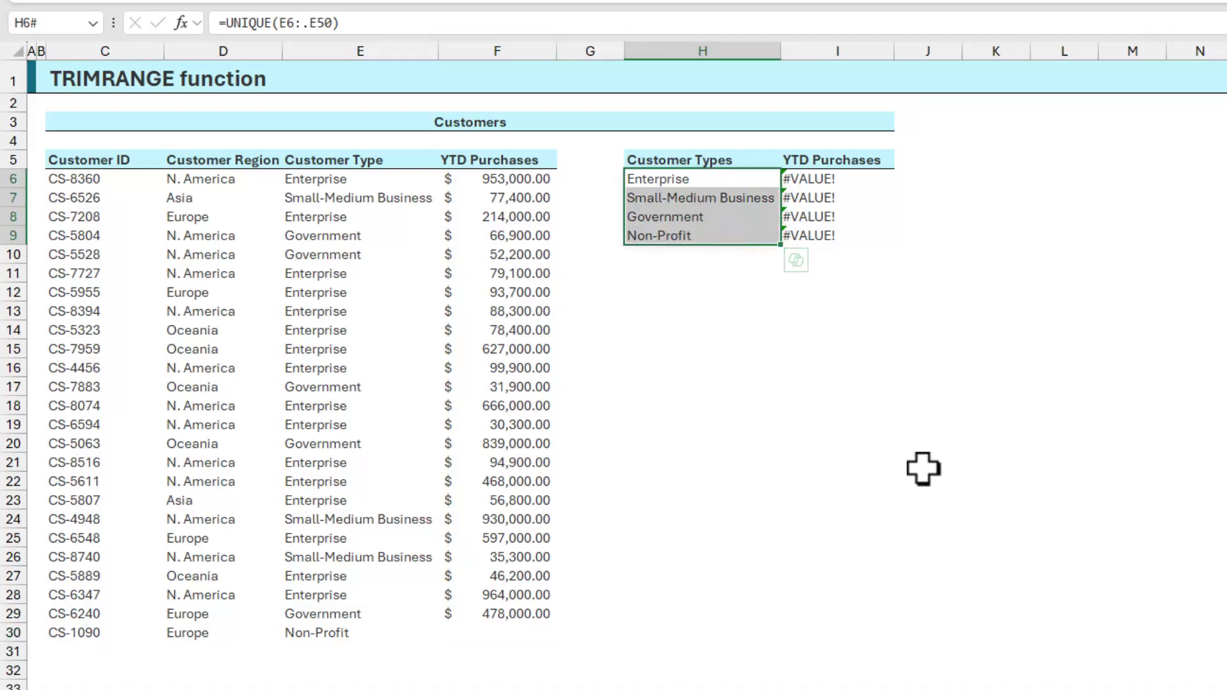
pyautogui.moveTo(843, 190); pyautogui.dragTo(870, 228)
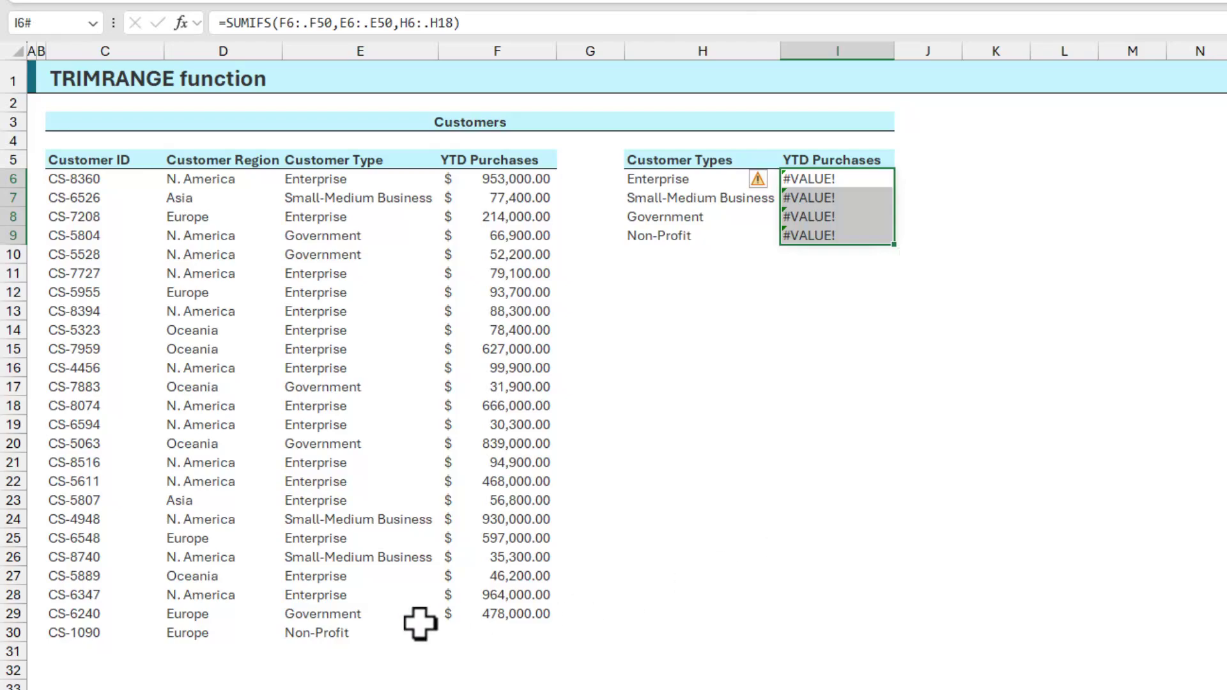
pyautogui.click(358, 631)
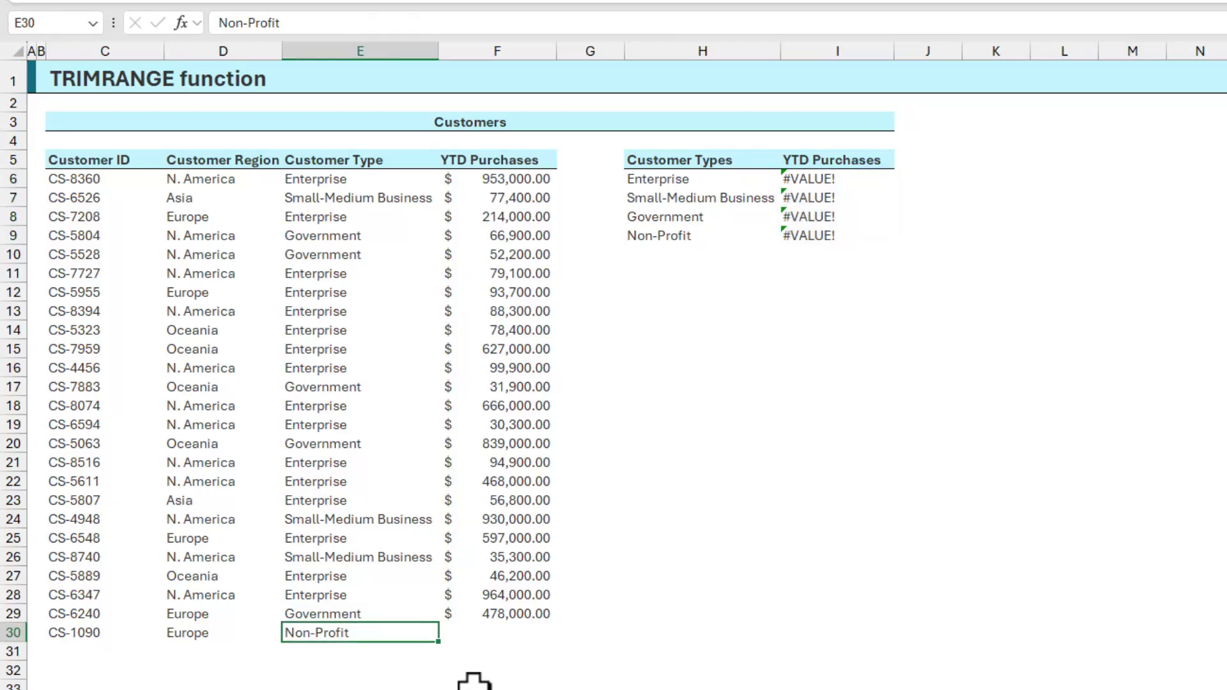
pyautogui.click(526, 632)
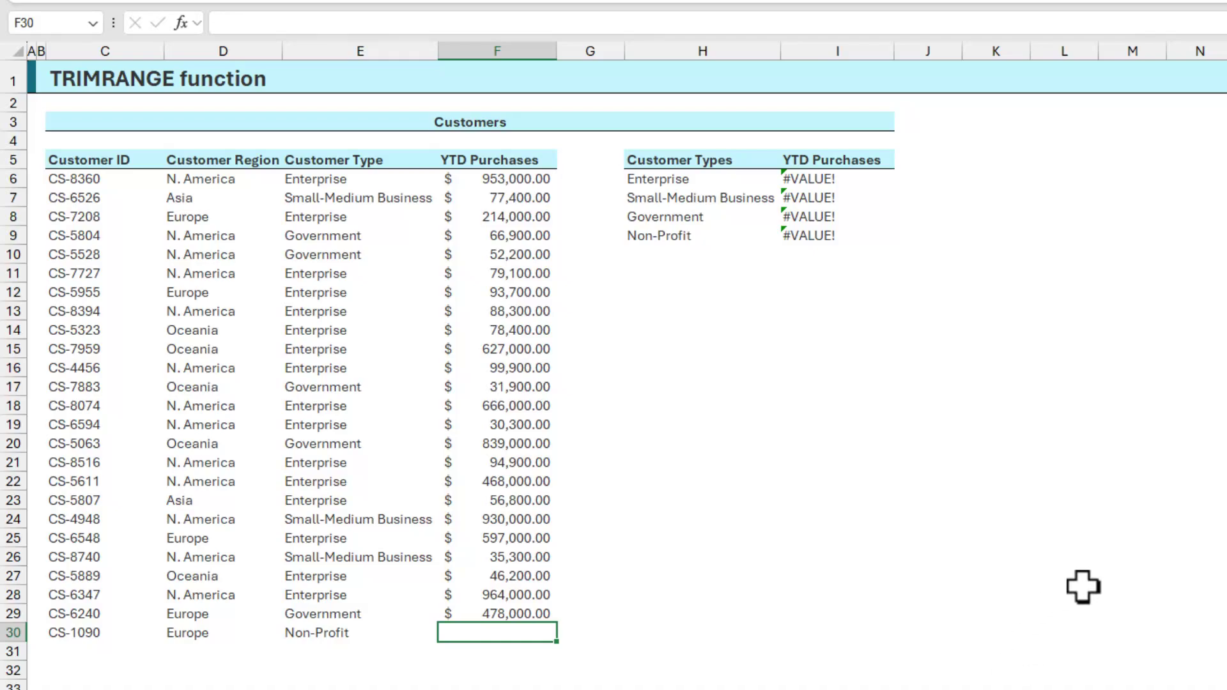
pyautogui.write('50000')
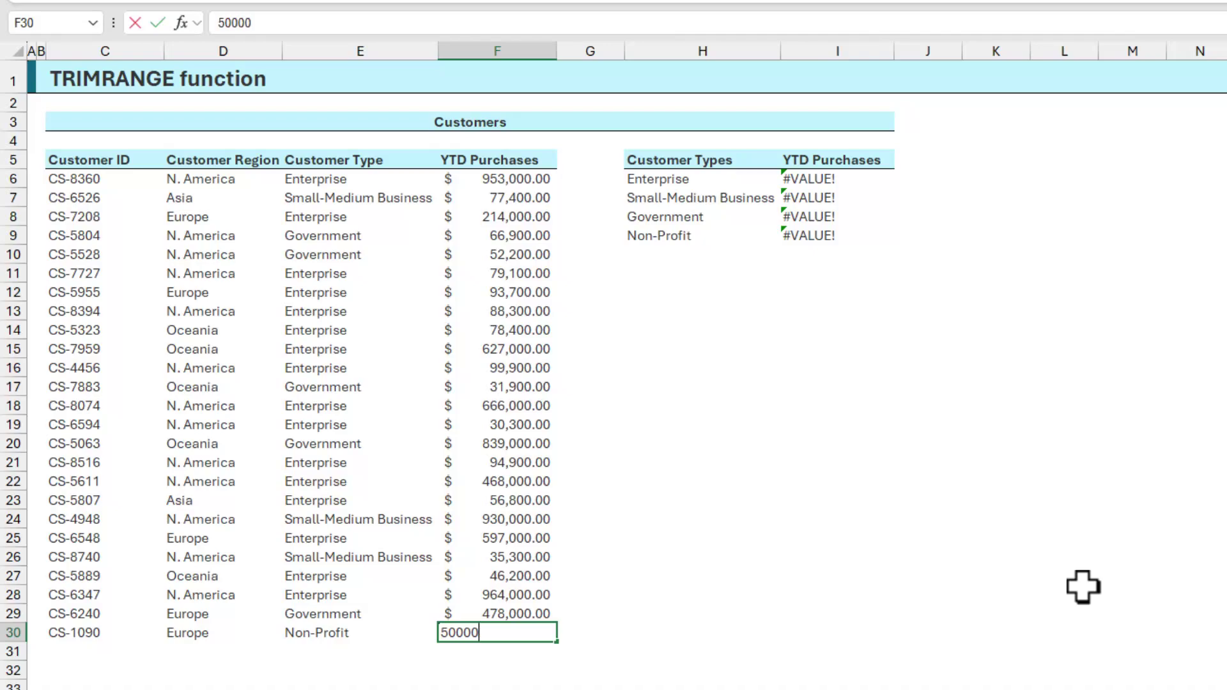
pyautogui.press('Return')
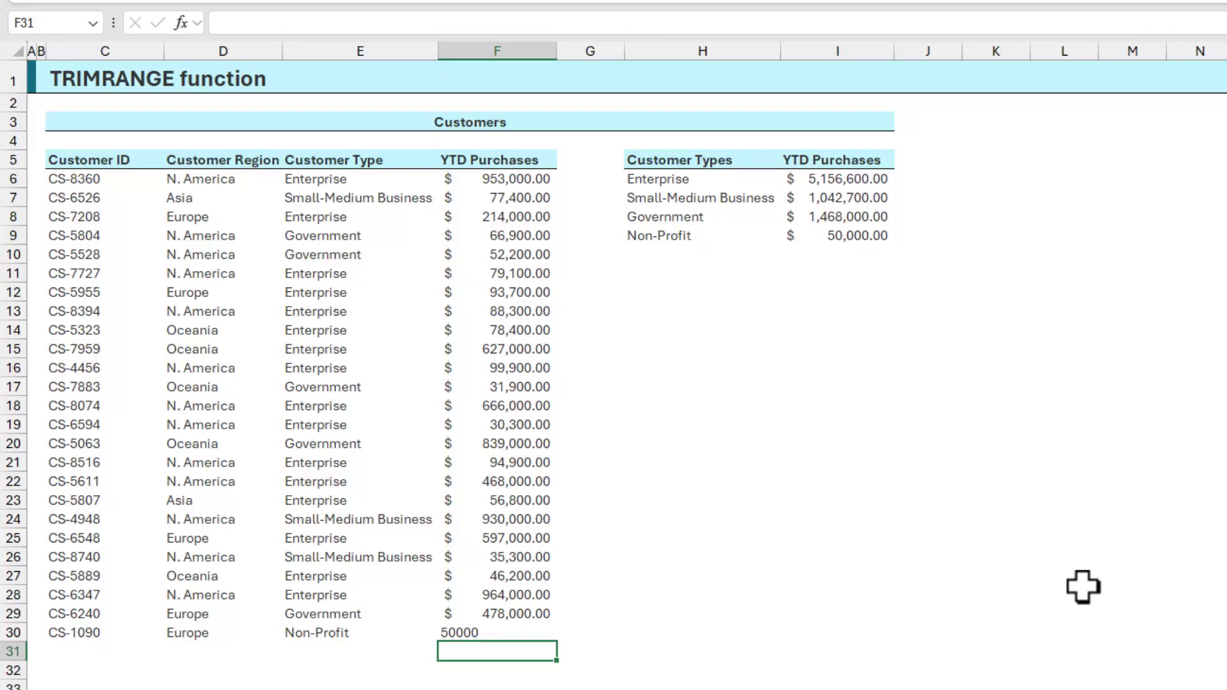
pyautogui.press('Up')
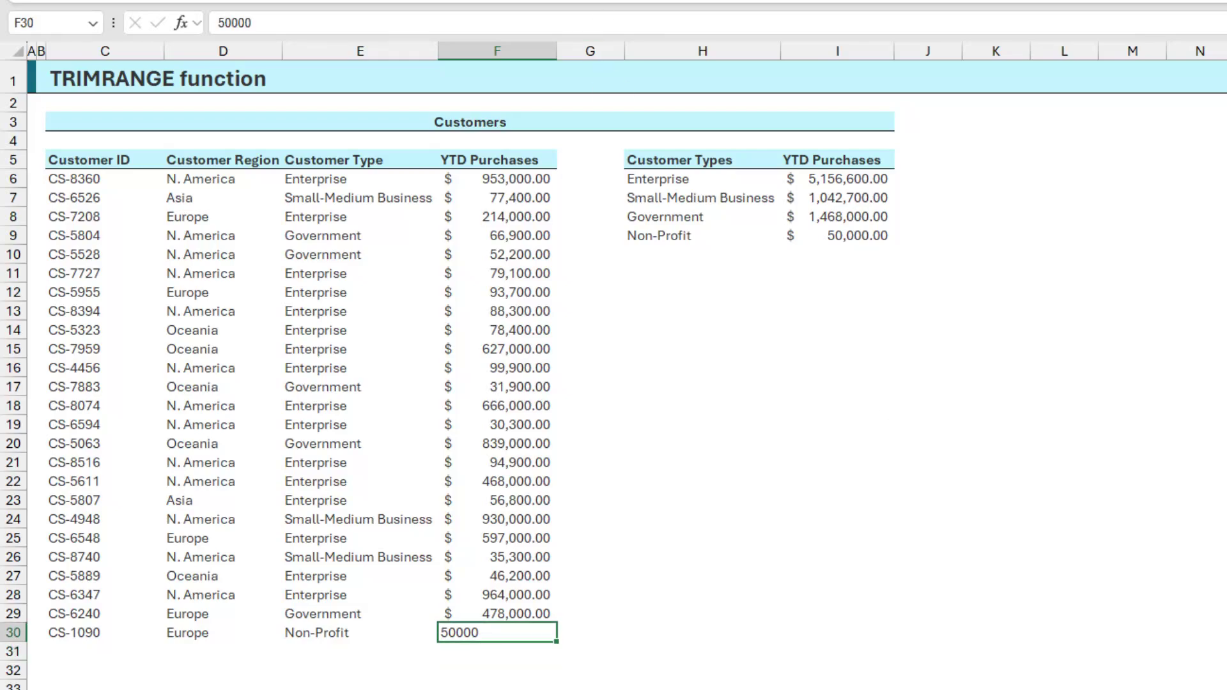
pyautogui.press('Escape')
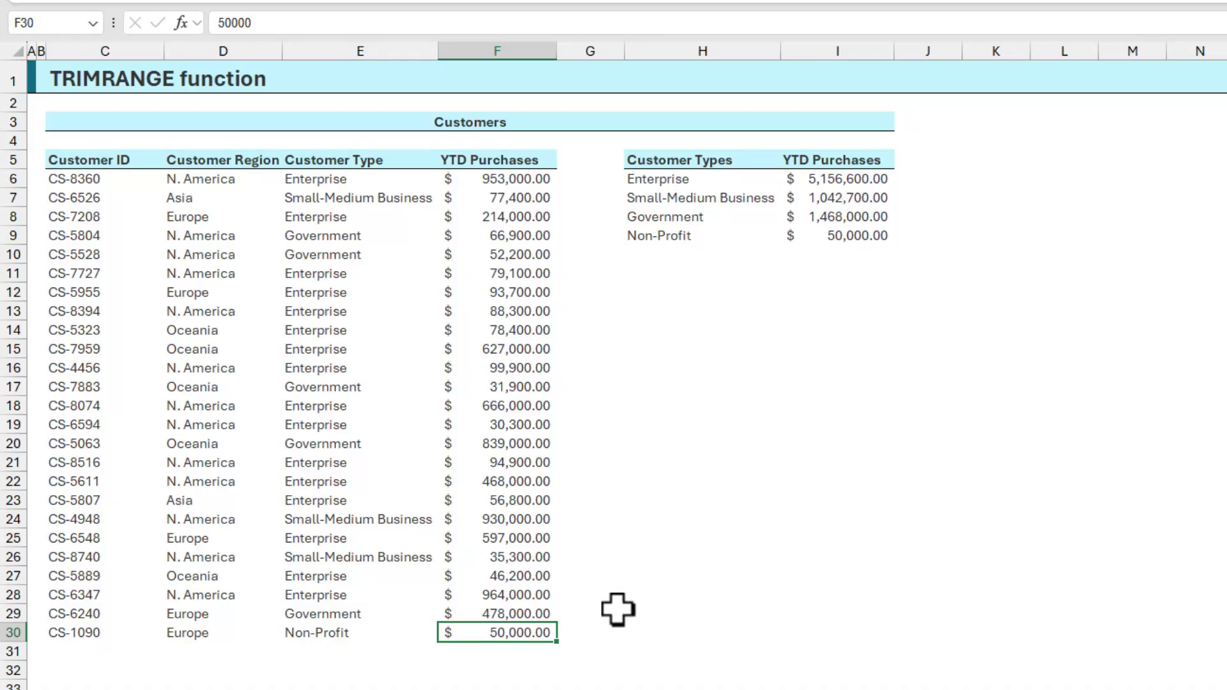
pyautogui.moveTo(356, 43); pyautogui.dragTo(497, 46)
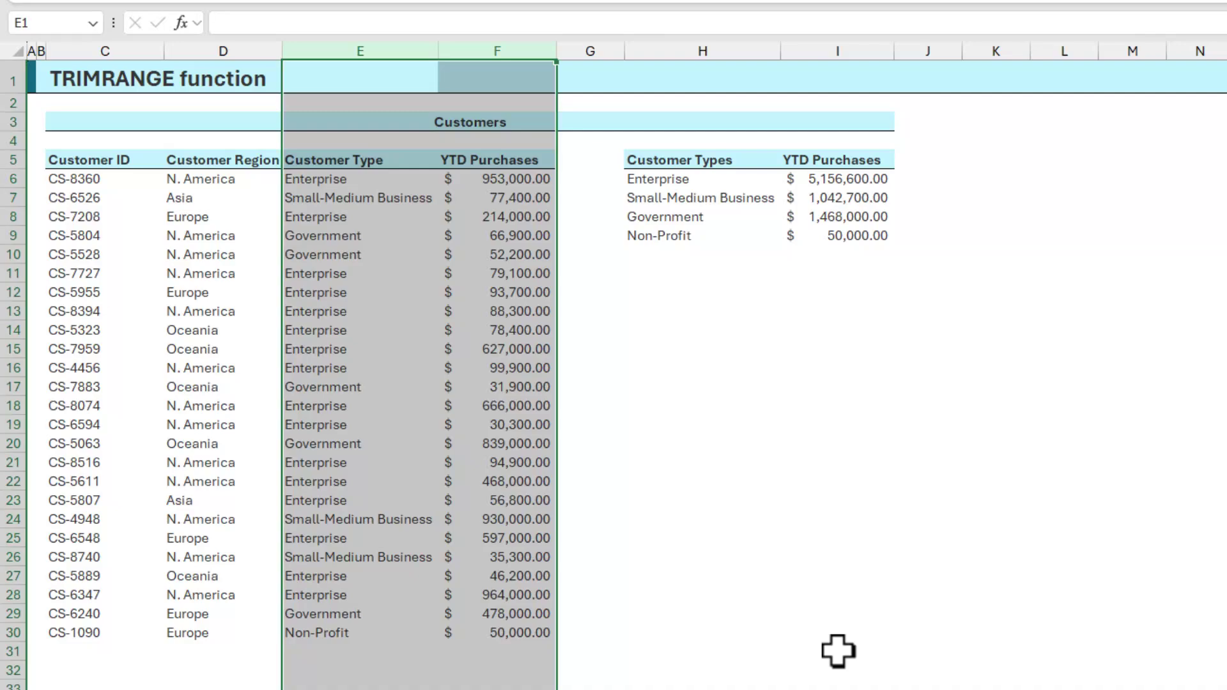
pyautogui.click(102, 651)
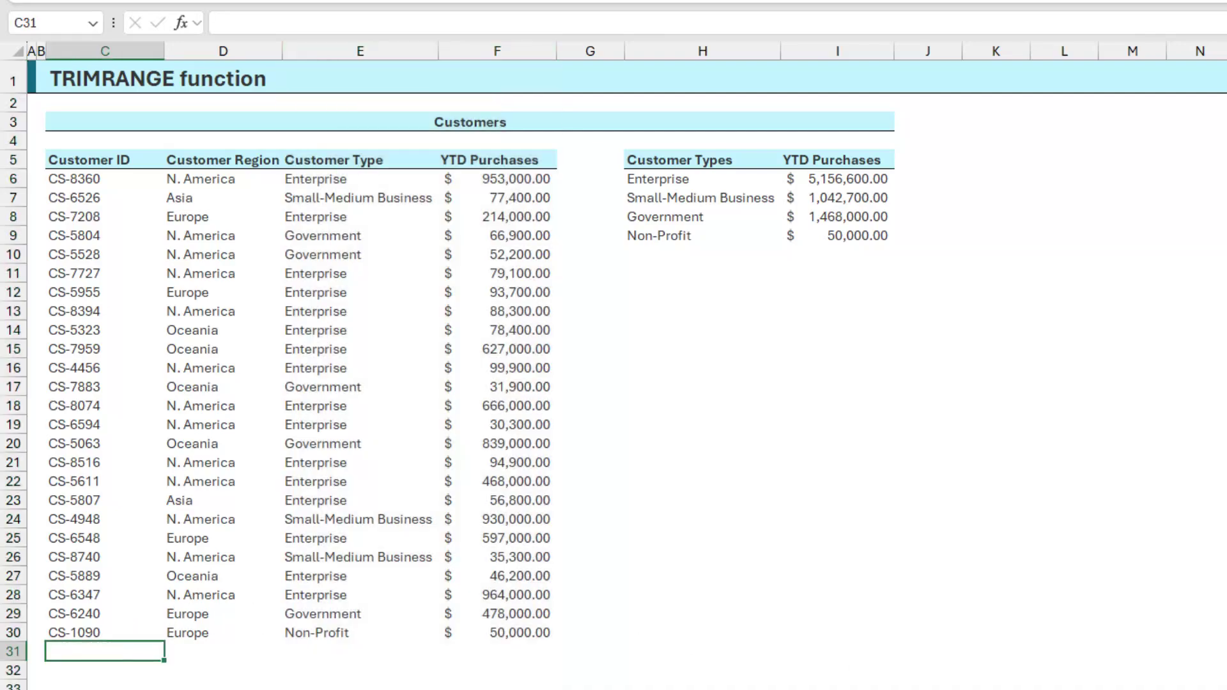